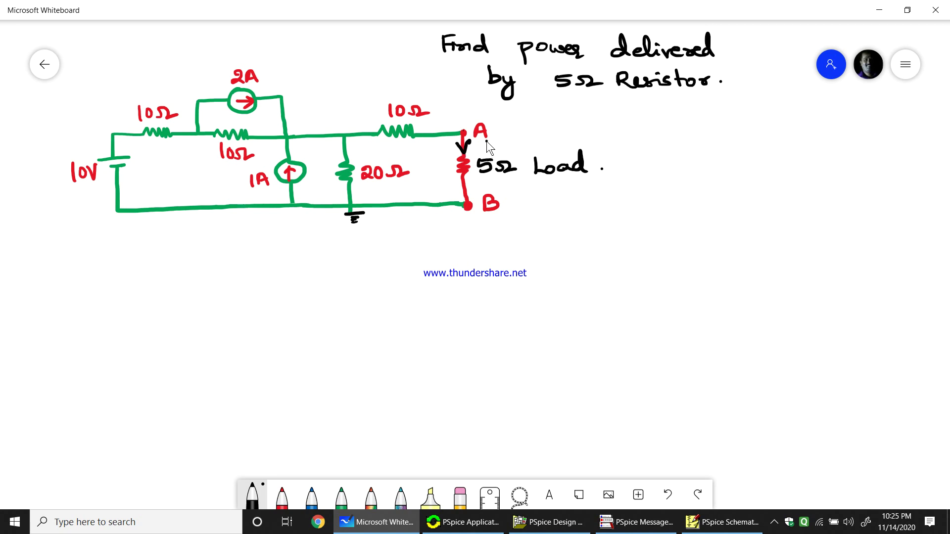
- Label the load current IL and sketch the Thevenin circuit with Eth = 25V, Rth = 20Ω and RL = 5Ω, marking IL in red
left_click_drag(504, 154, 512, 147)
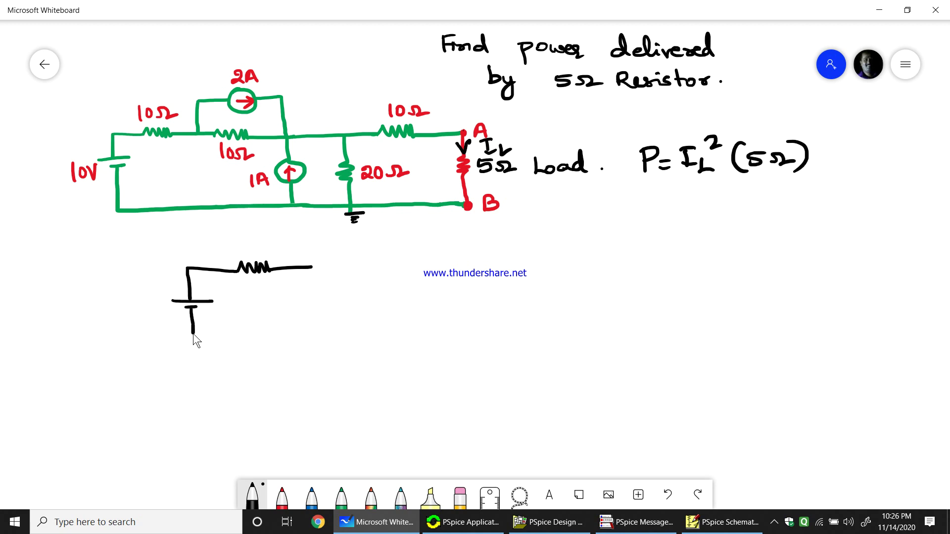
left_click_drag(195, 341, 271, 341)
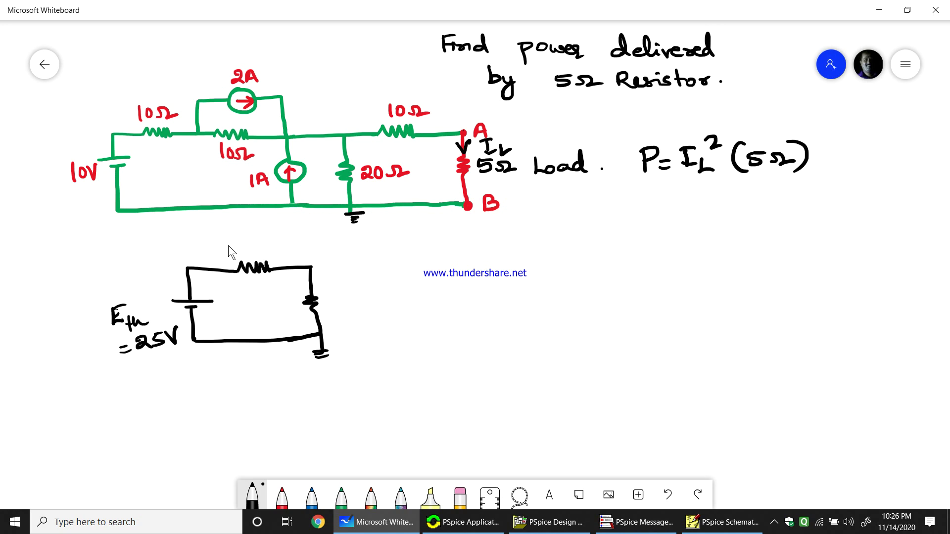
left_click_drag(224, 240, 246, 251)
left_click_drag(247, 246, 269, 244)
left_click_drag(263, 251, 271, 249)
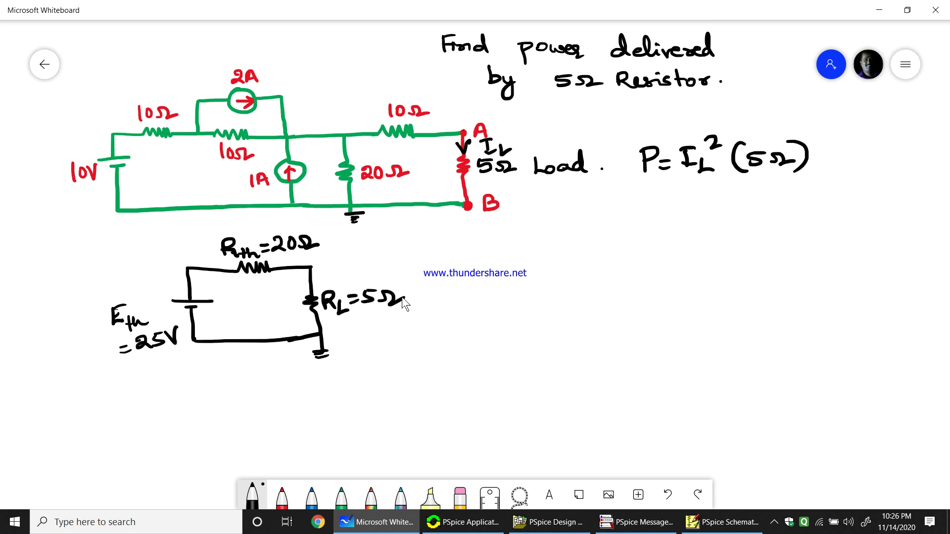
left_click(284, 497)
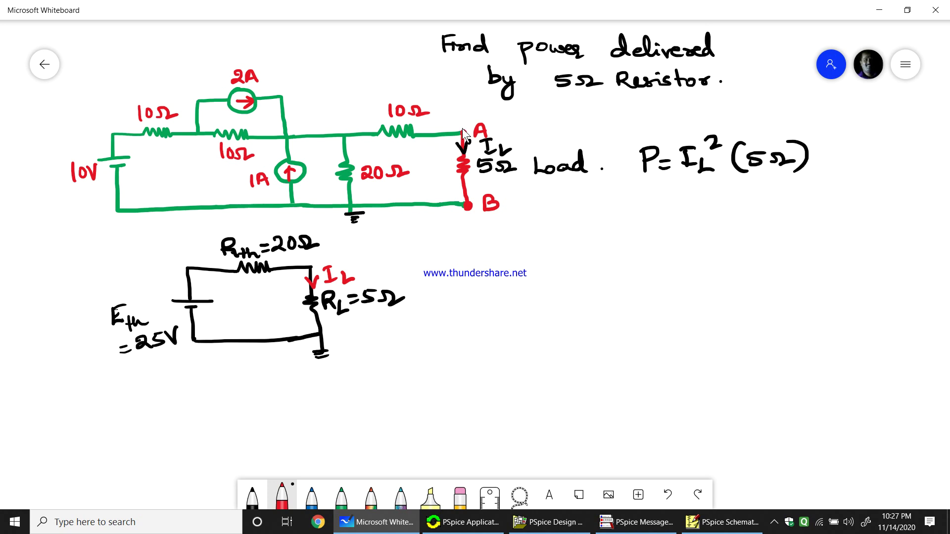
- Switch to PSpice Schematics and place three horizontal resistors (part R) in a row, leaving a wider gap before the third
left_click(724, 522)
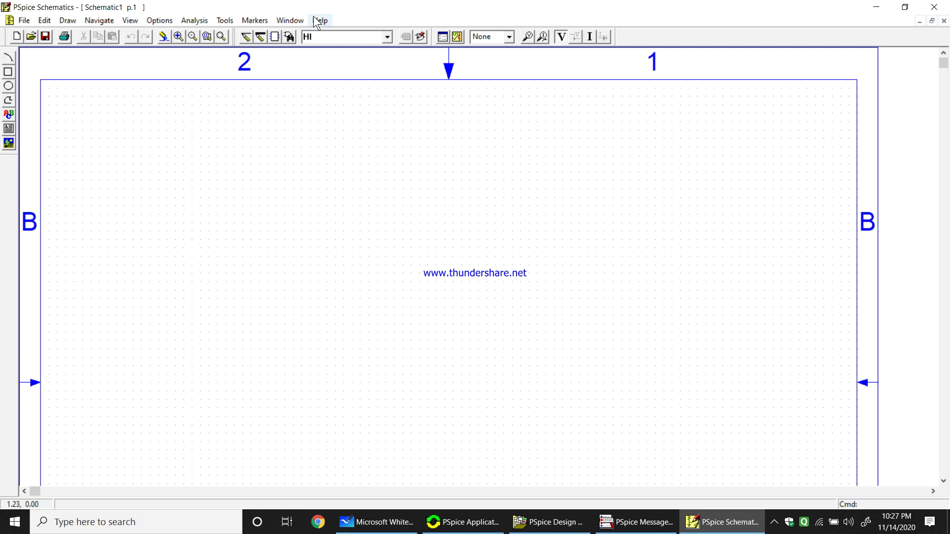
left_click(291, 36)
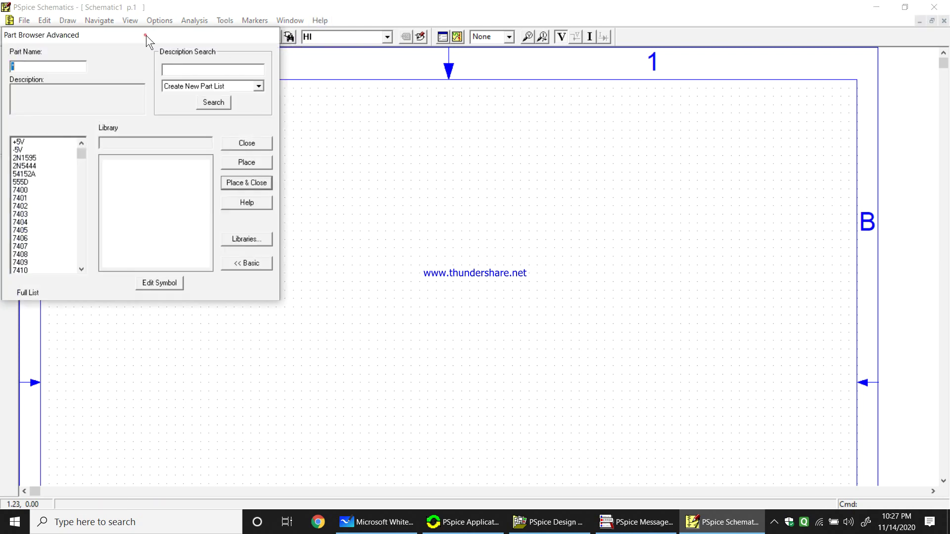
left_click_drag(146, 35, 238, 84)
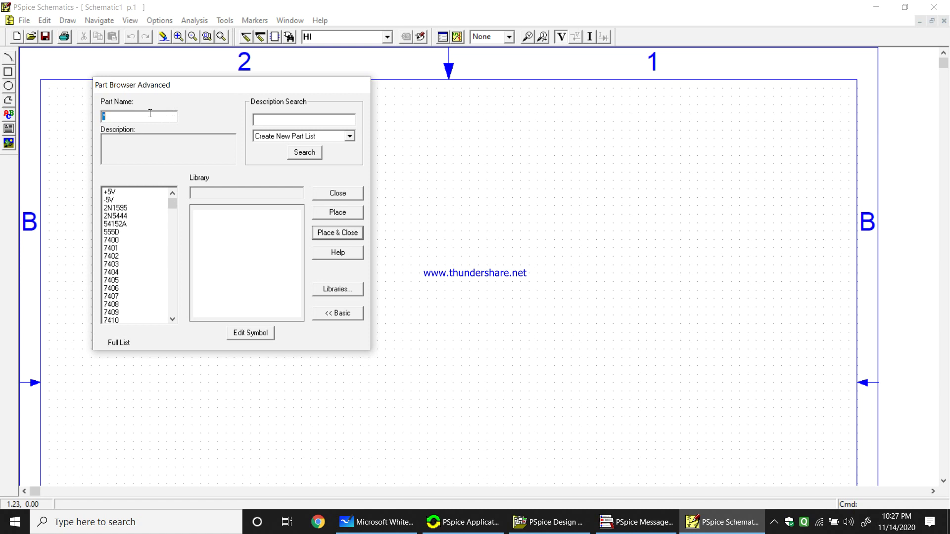
type("R")
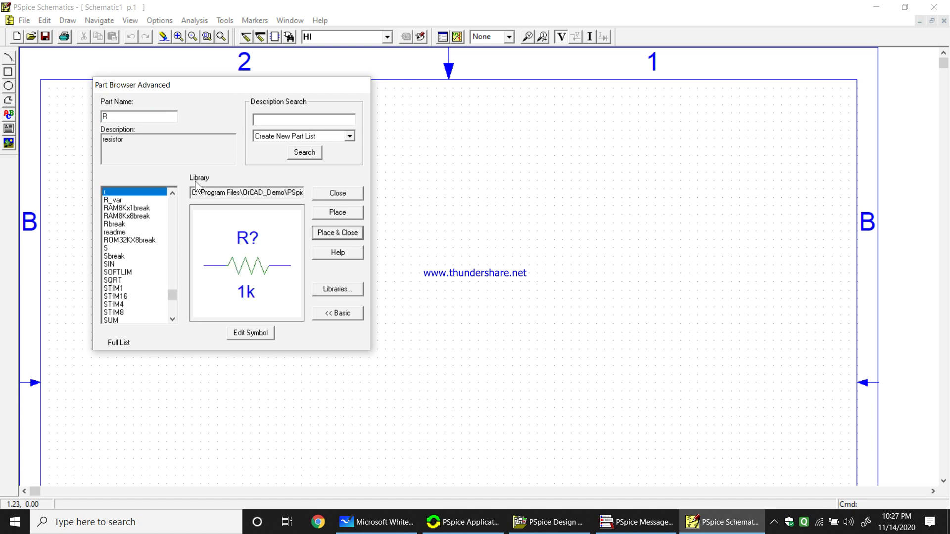
left_click(335, 233)
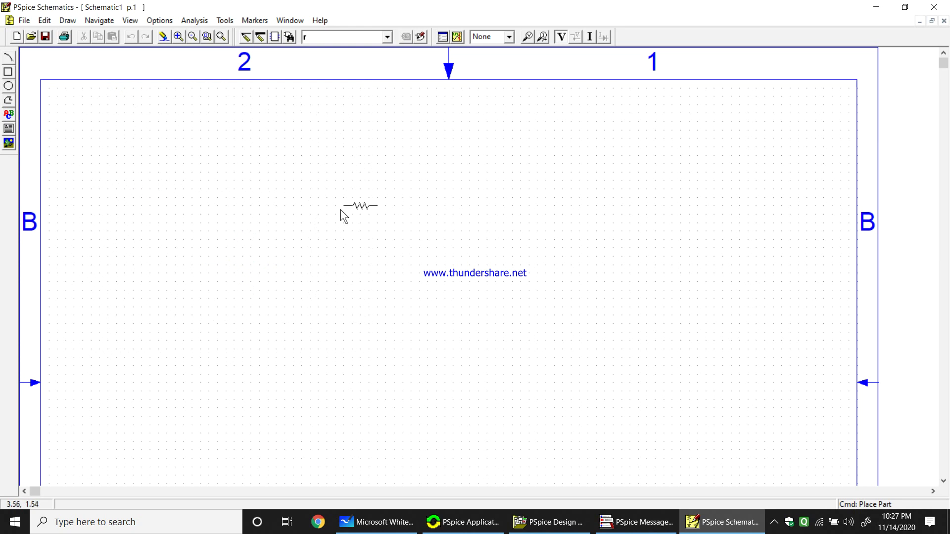
left_click(250, 191)
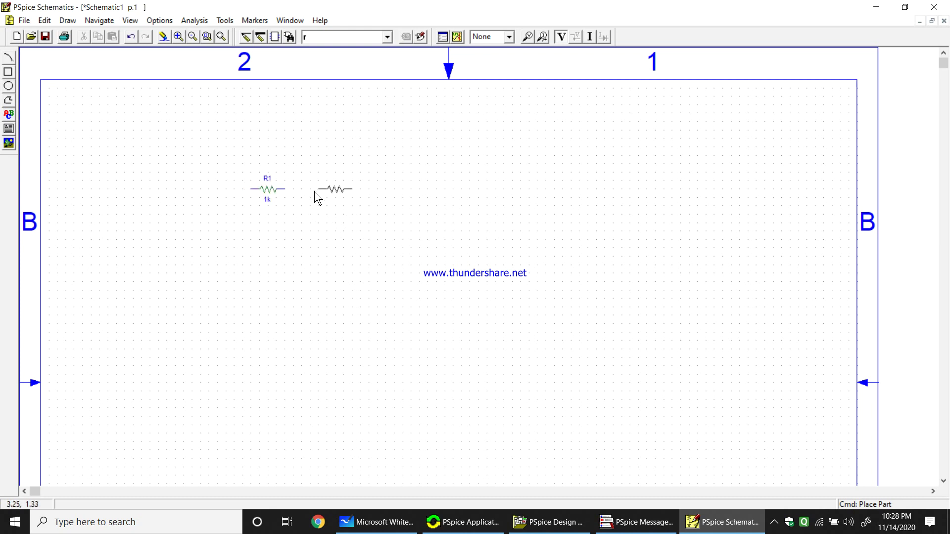
left_click(335, 190)
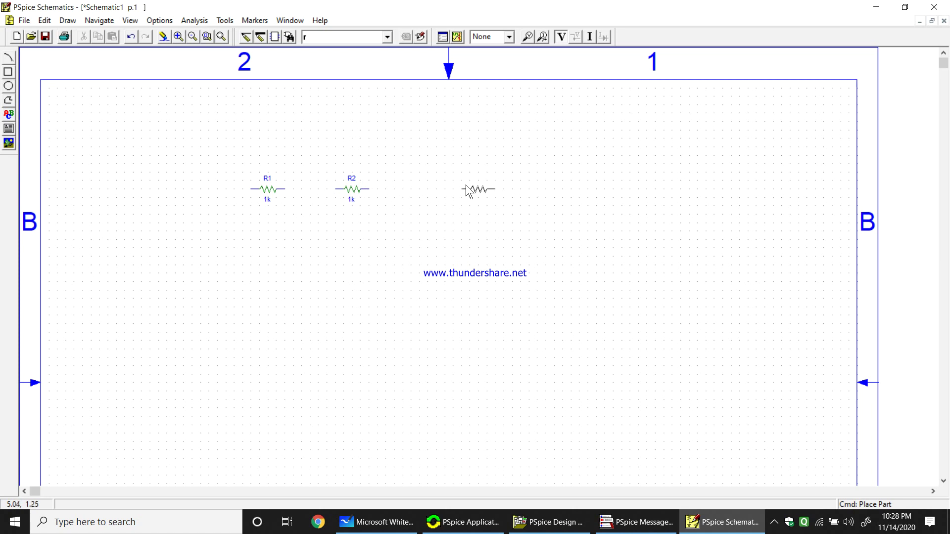
left_click(467, 188)
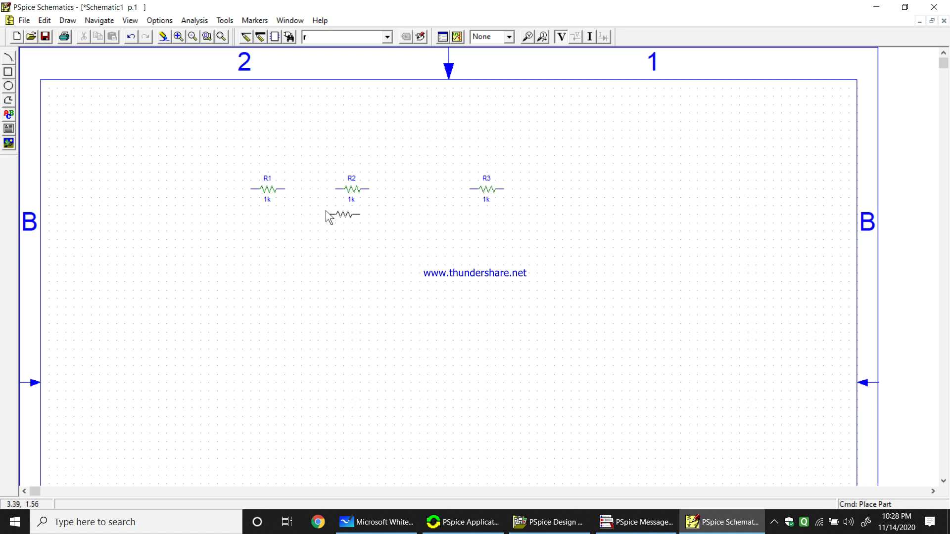
- Place a fourth resistor rotated to vertical, just below the row between R2 and R3, and end placement
key("ctrl+r")
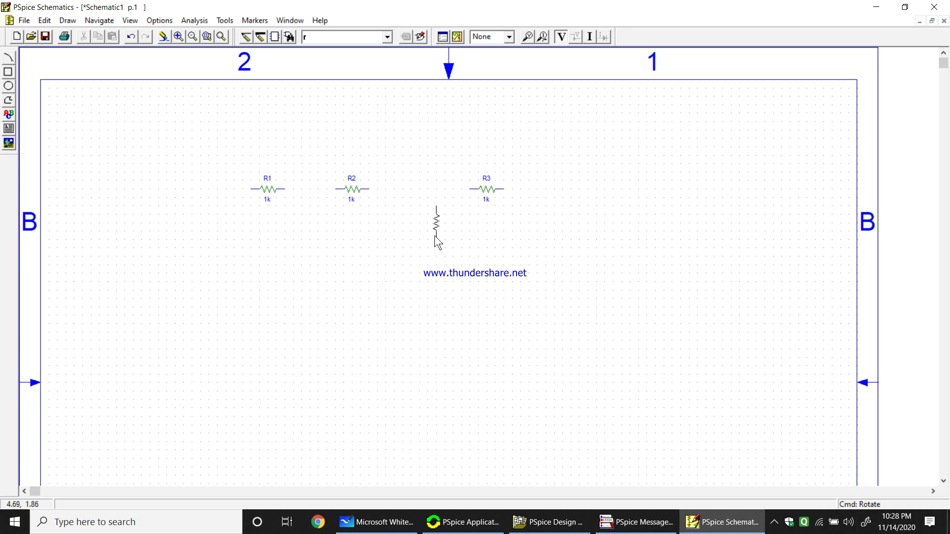
left_click(436, 232)
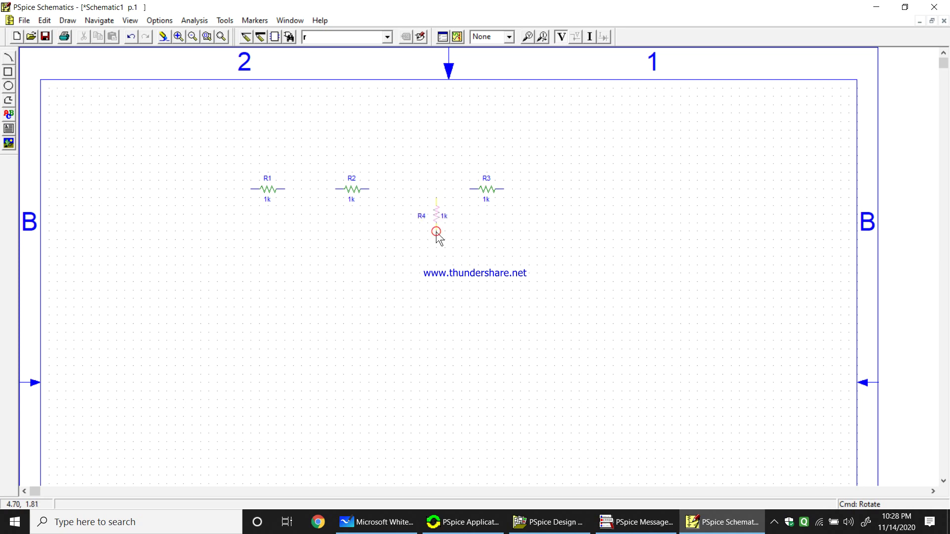
right_click(569, 283)
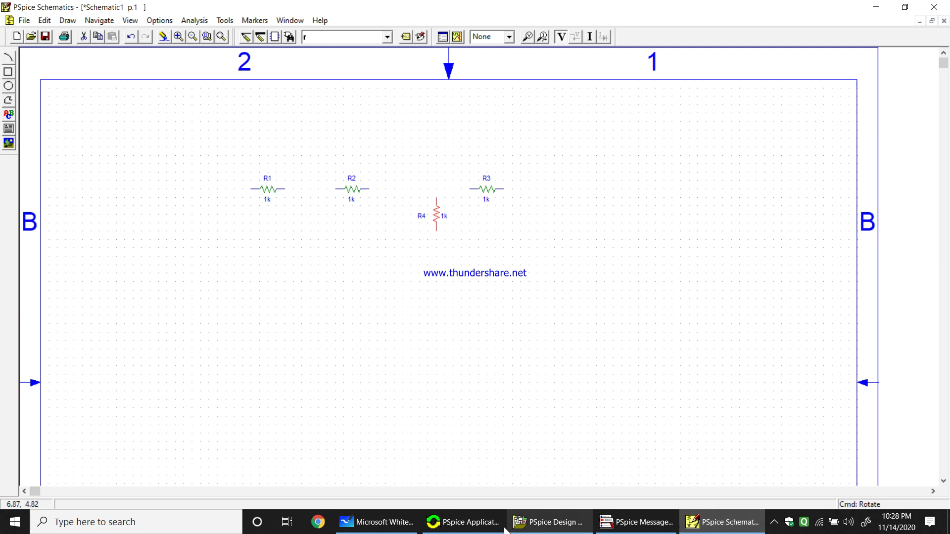
- Check the whiteboard circuit and place one VDC voltage source vertically, just below and beside the outer end of R1
left_click(396, 530)
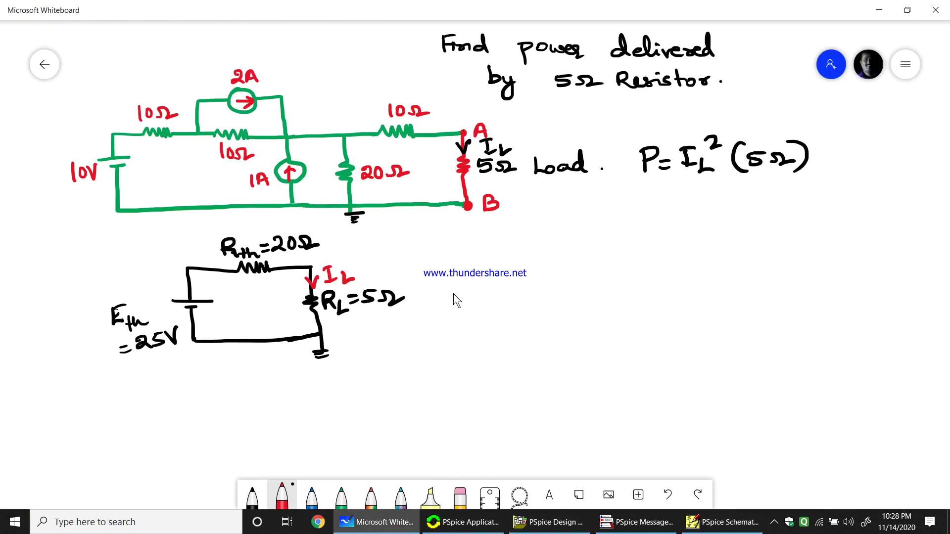
left_click(723, 522)
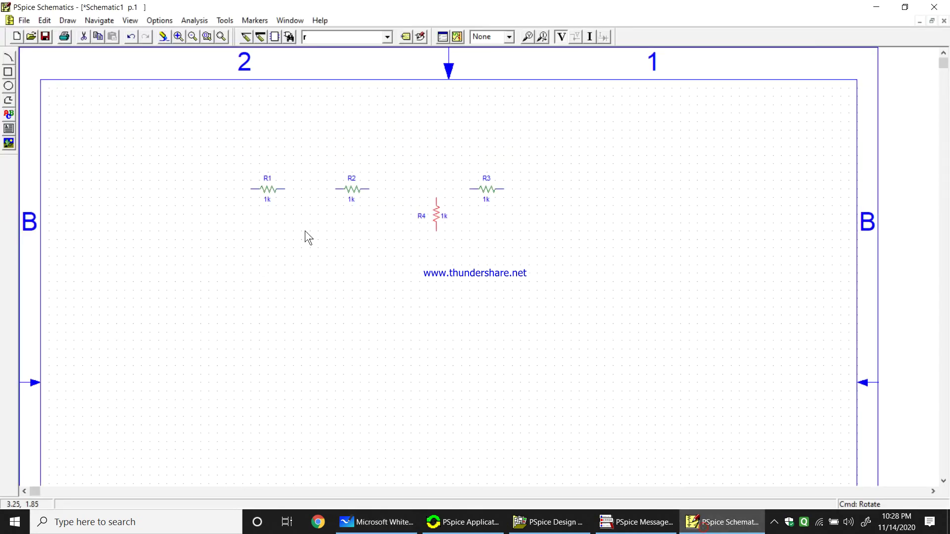
left_click(176, 37)
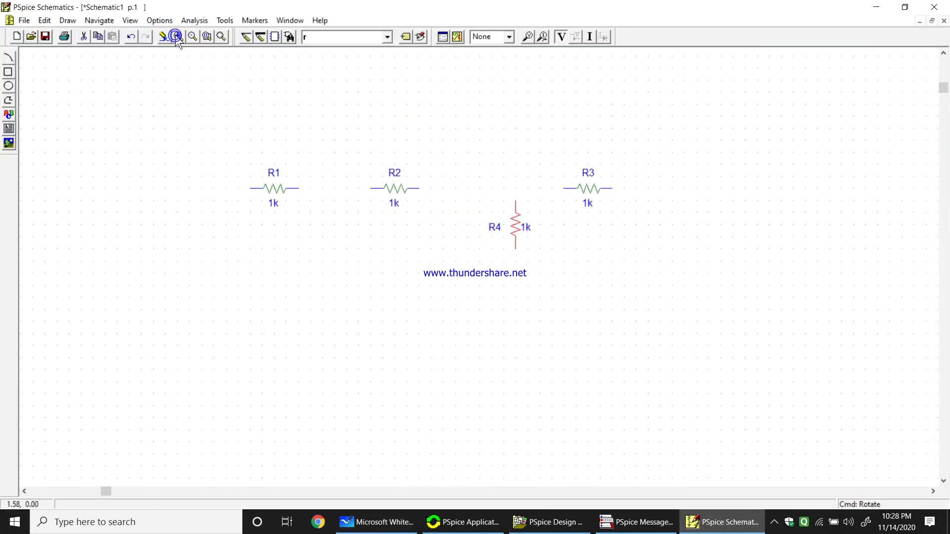
left_click(176, 37)
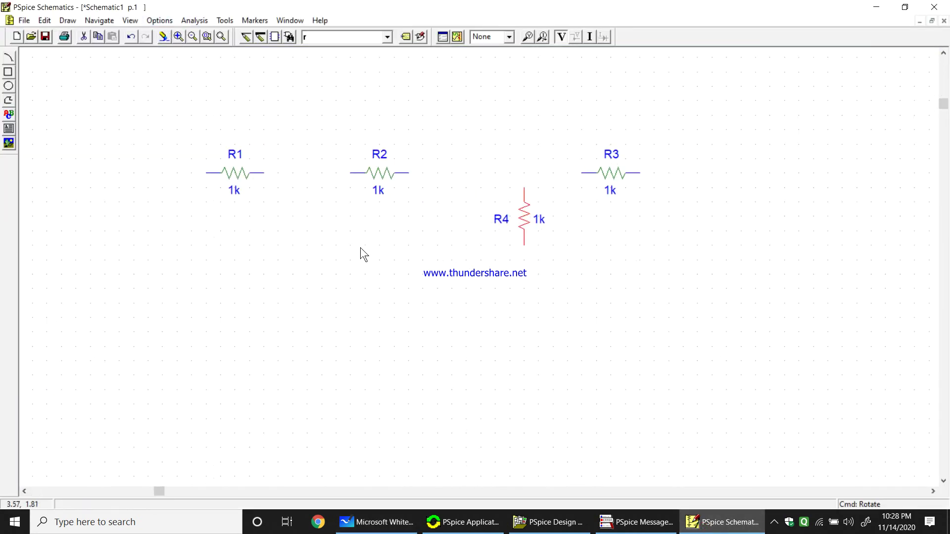
left_click(289, 36)
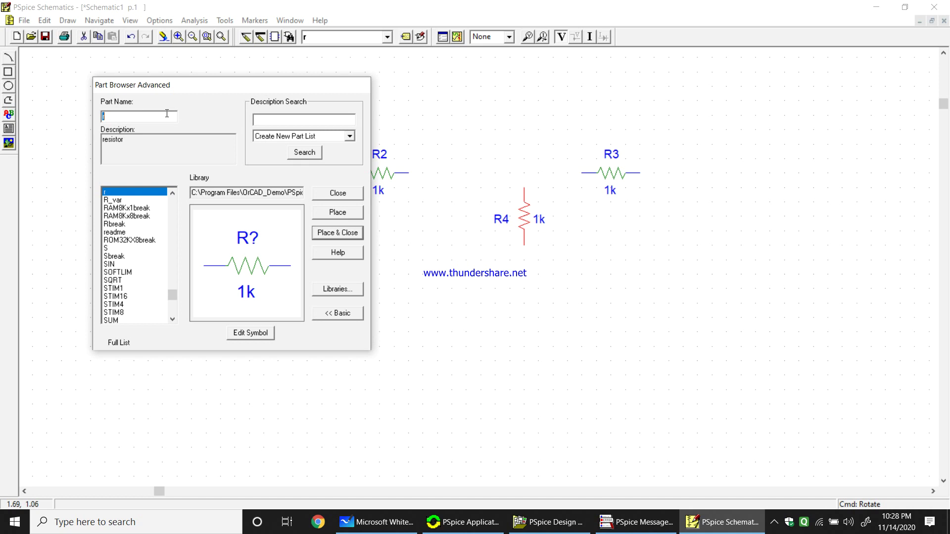
type("vdc")
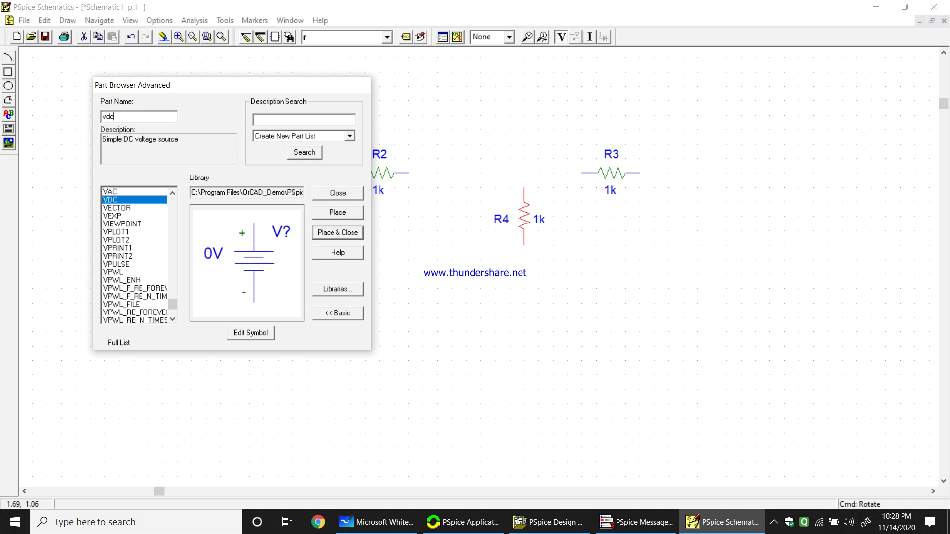
left_click(125, 195)
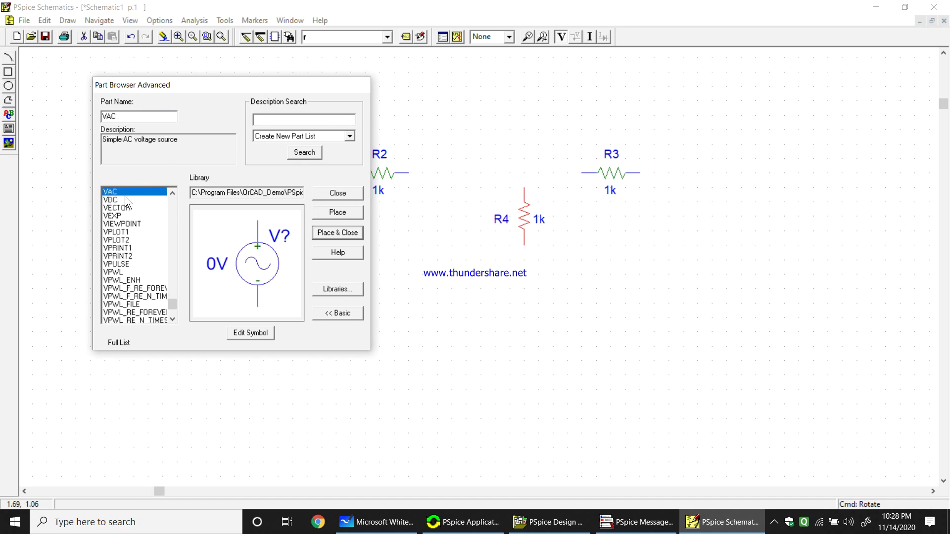
left_click(125, 203)
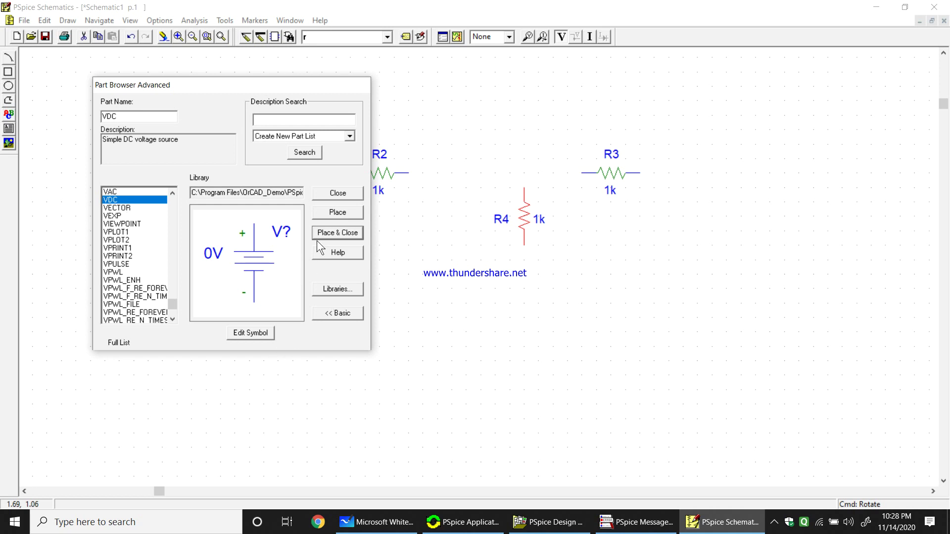
left_click(327, 234)
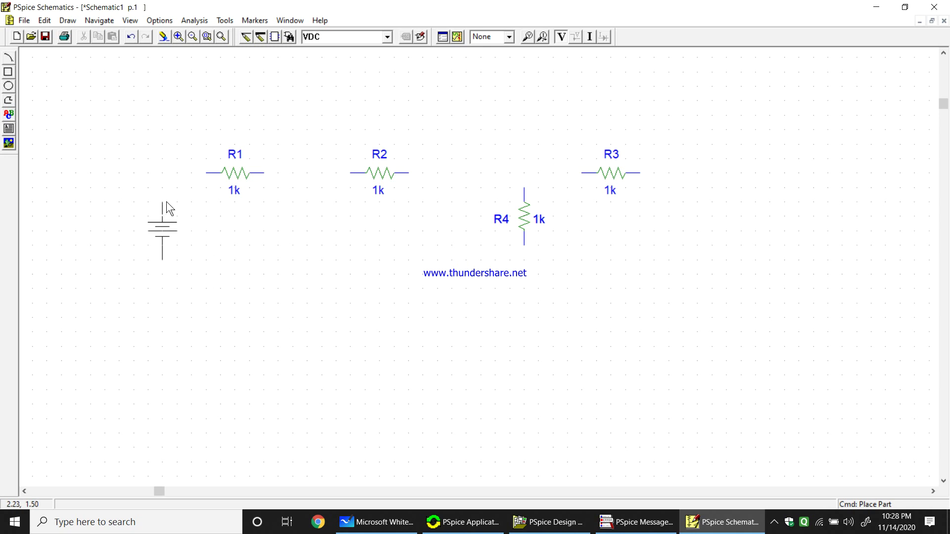
left_click(177, 193)
right_click(454, 345)
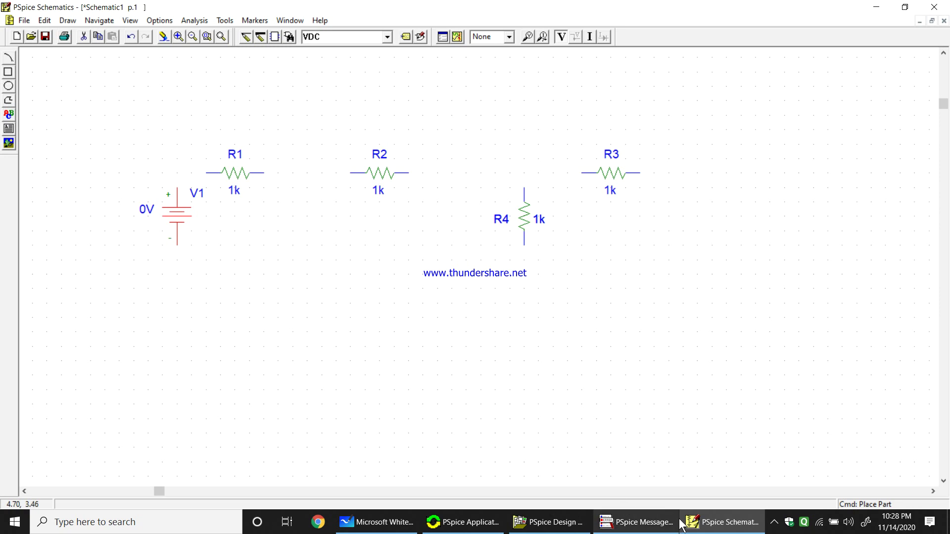
- Check the whiteboard circuit again and place an IDC current source with its arrow pointing up, between R2 and R4
left_click(391, 522)
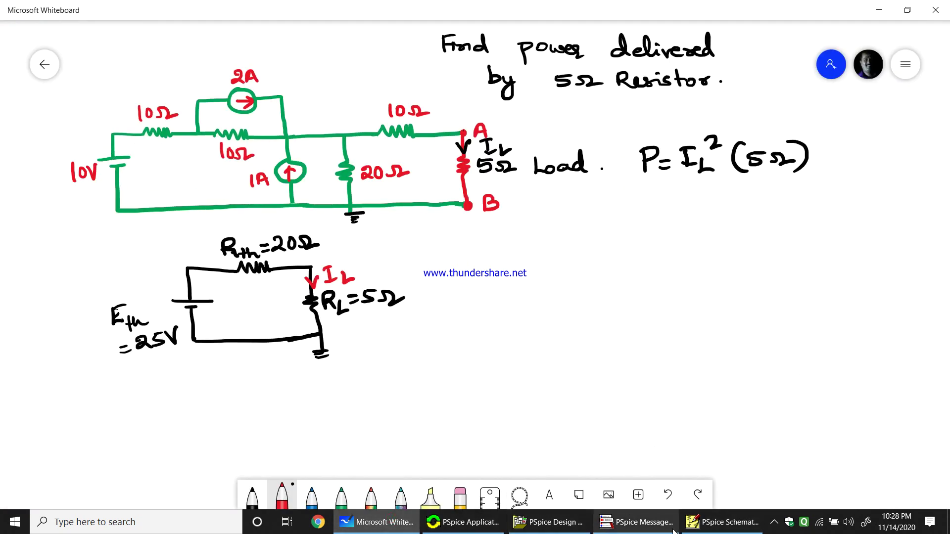
left_click(727, 522)
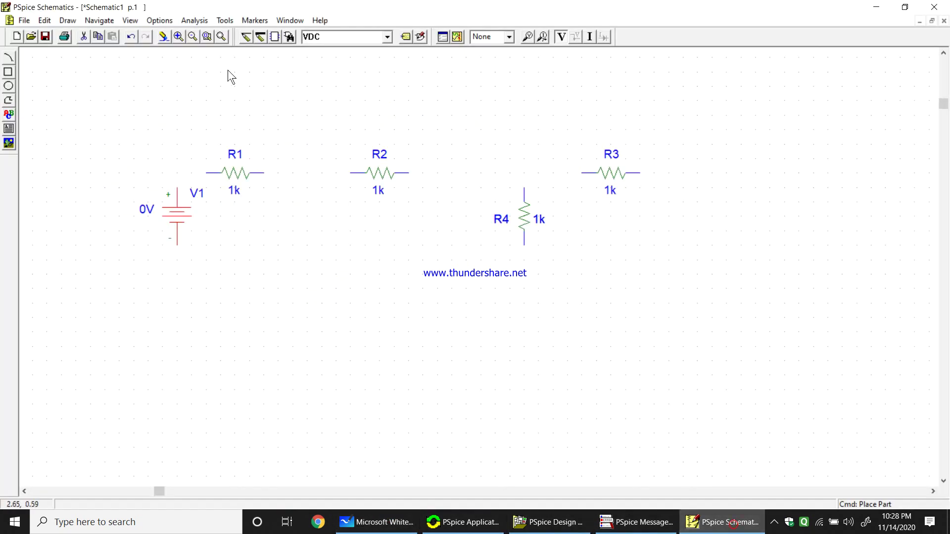
left_click(286, 38)
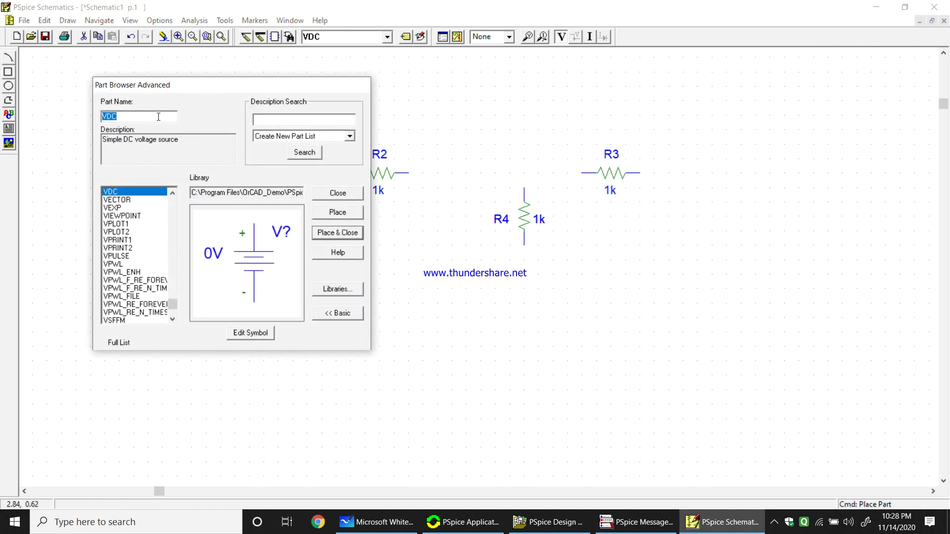
type("idc")
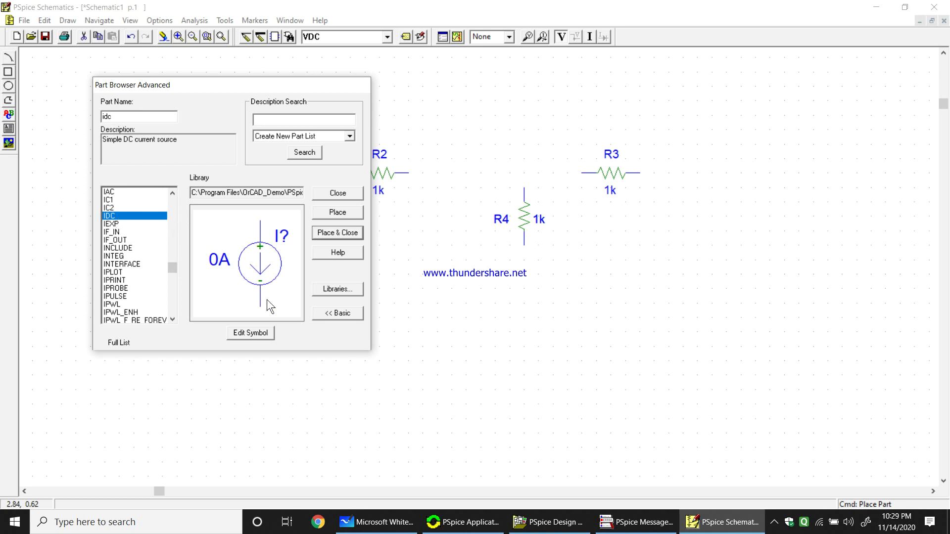
left_click(339, 233)
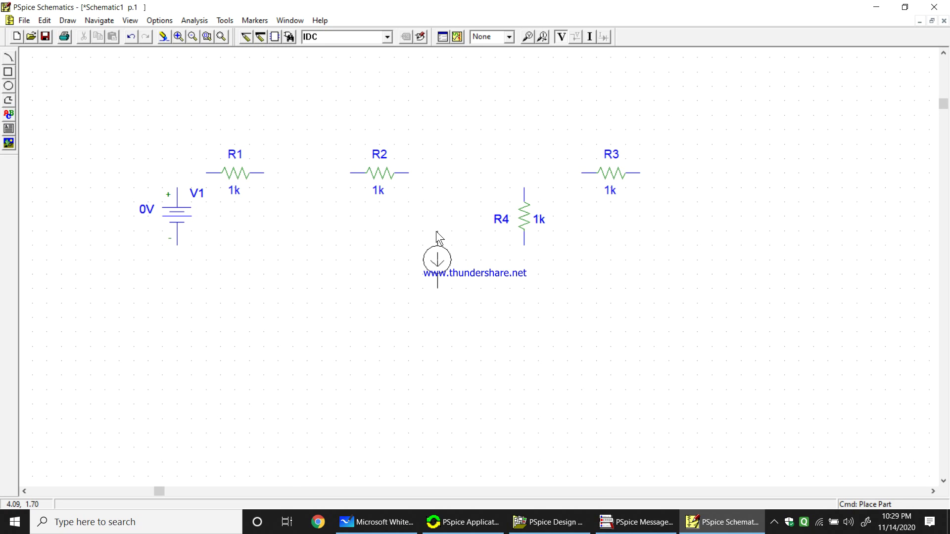
key("ctrl+r")
key("ctrl+r")
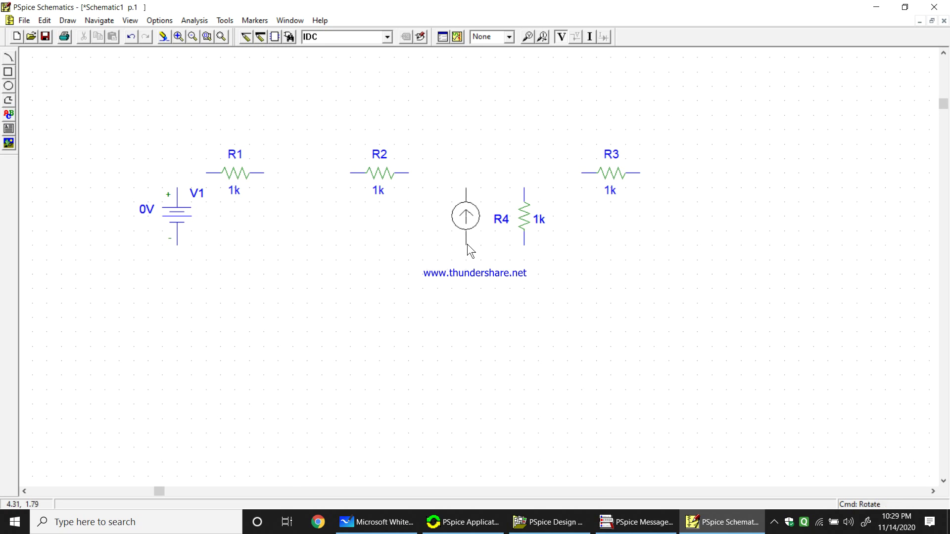
left_click(467, 244)
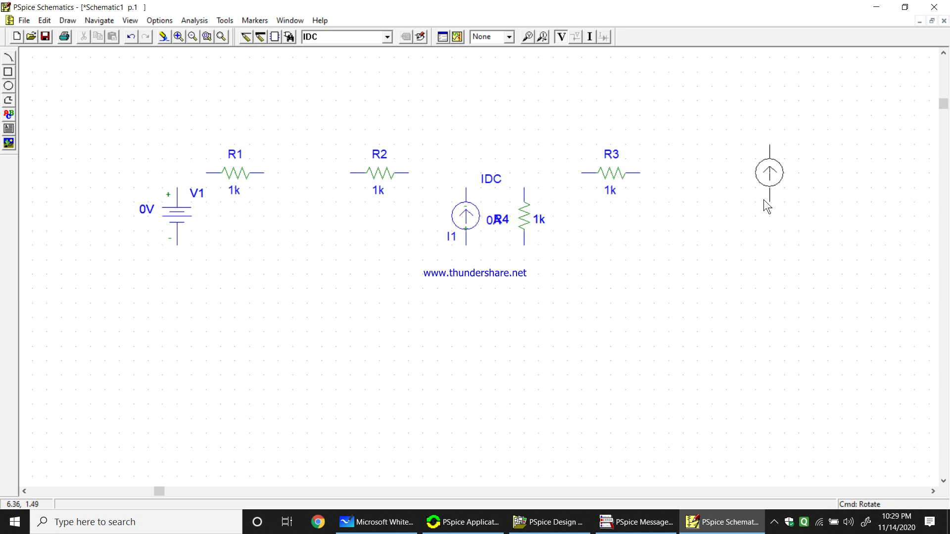
- Place a second IDC current source above R2 with its arrow pointing right, end placement and compare with the whiteboard circuit
key("ctrl+r")
key("ctrl+r")
key("ctrl+r")
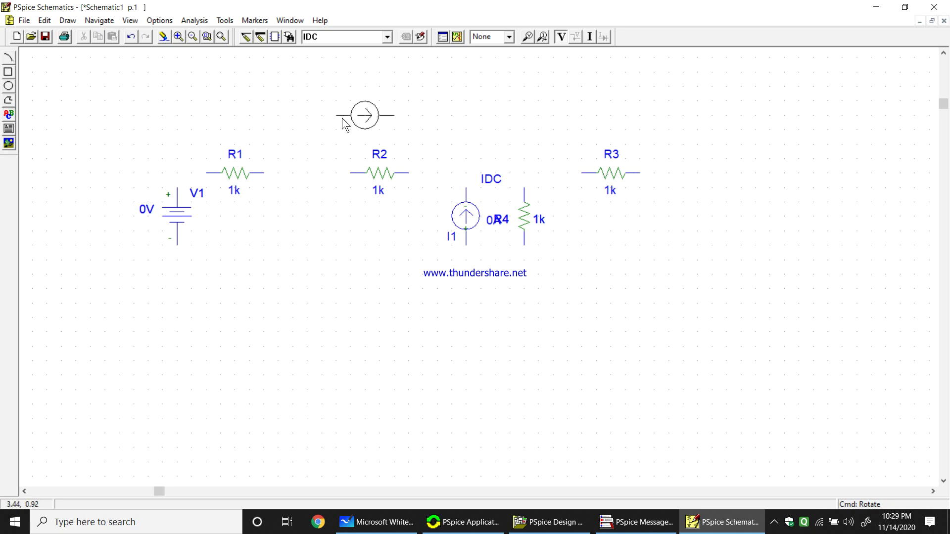
left_click(350, 121)
right_click(767, 186)
left_click(376, 522)
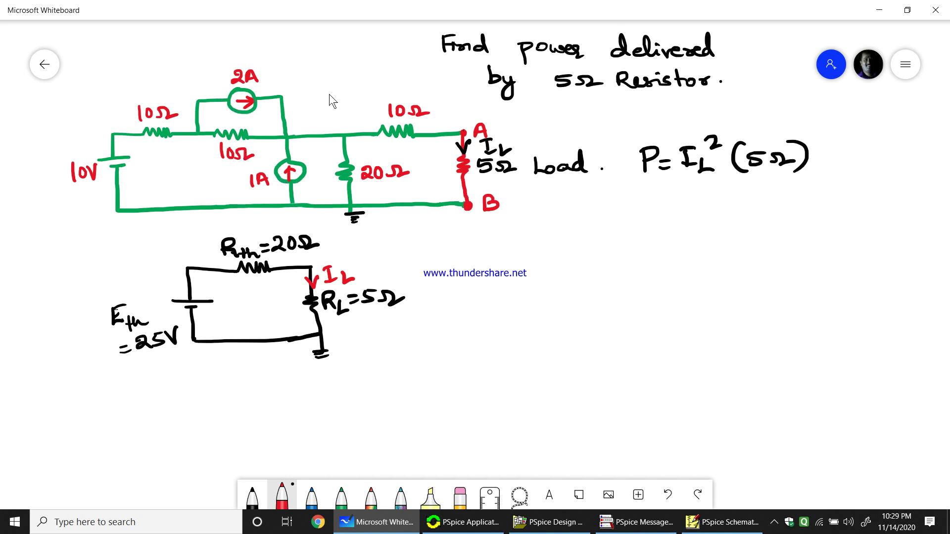
left_click(713, 526)
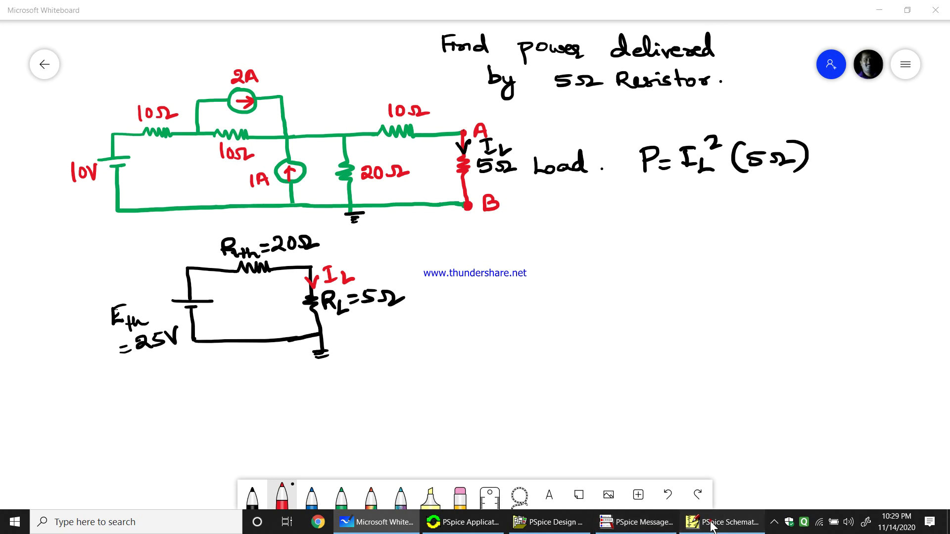
- Wire V1's positive terminal to R1's near end and R1's other end to R2
left_click(244, 37)
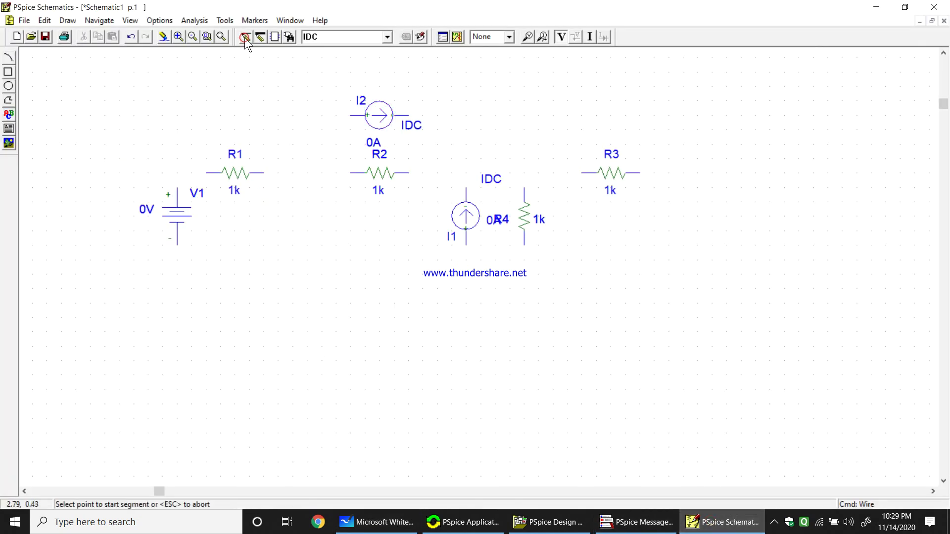
left_click(178, 188)
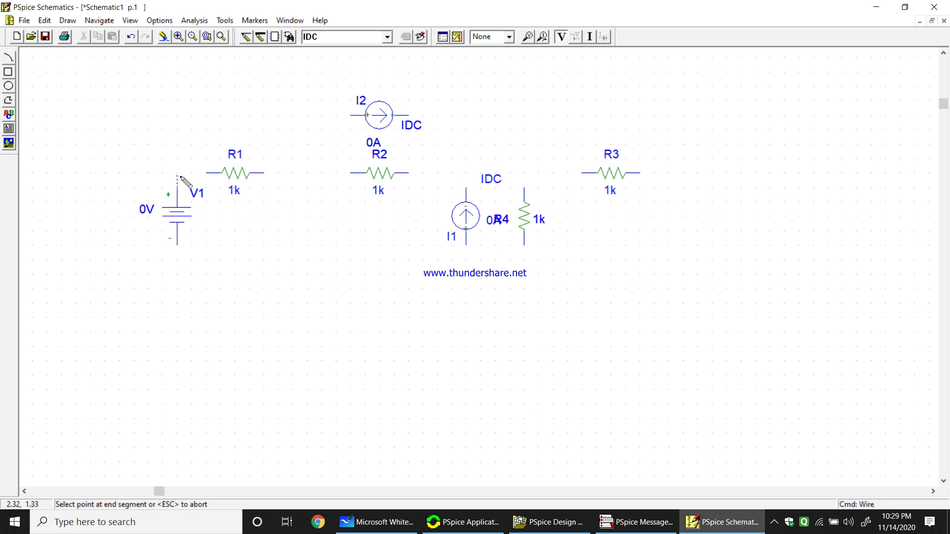
left_click(206, 174)
left_click(265, 174)
left_click(350, 173)
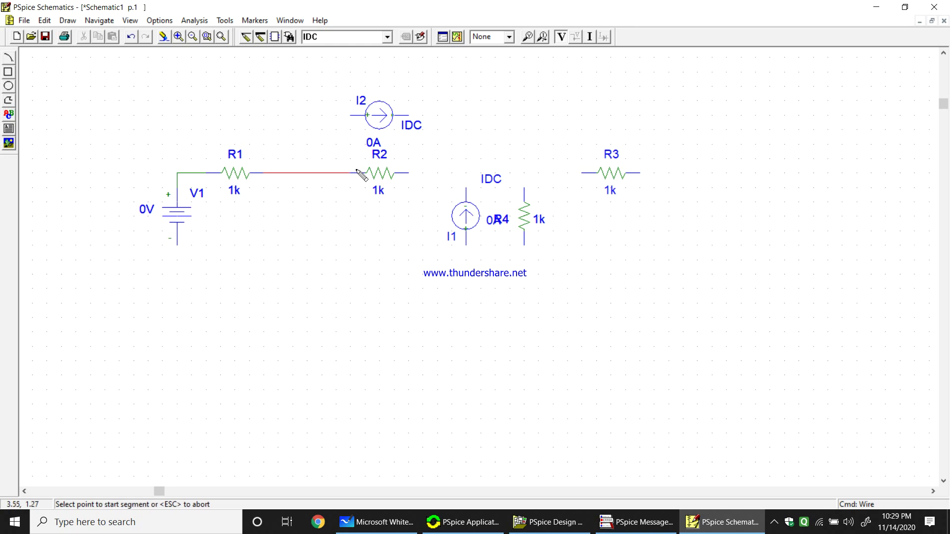
- Wire current source I2 in parallel across R2 and connect R2's far end to R3 with a straight wire
left_click(346, 116)
left_click(408, 116)
left_click(408, 173)
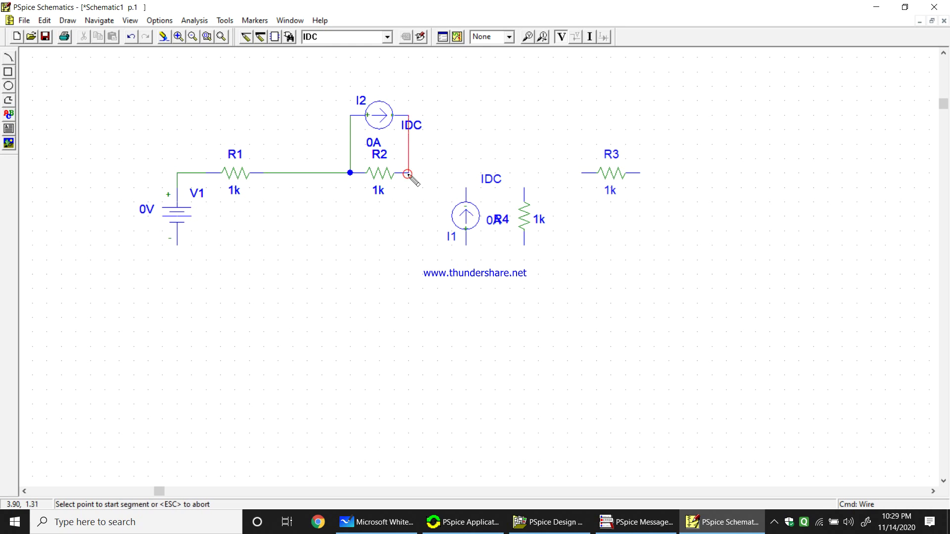
left_click(409, 173)
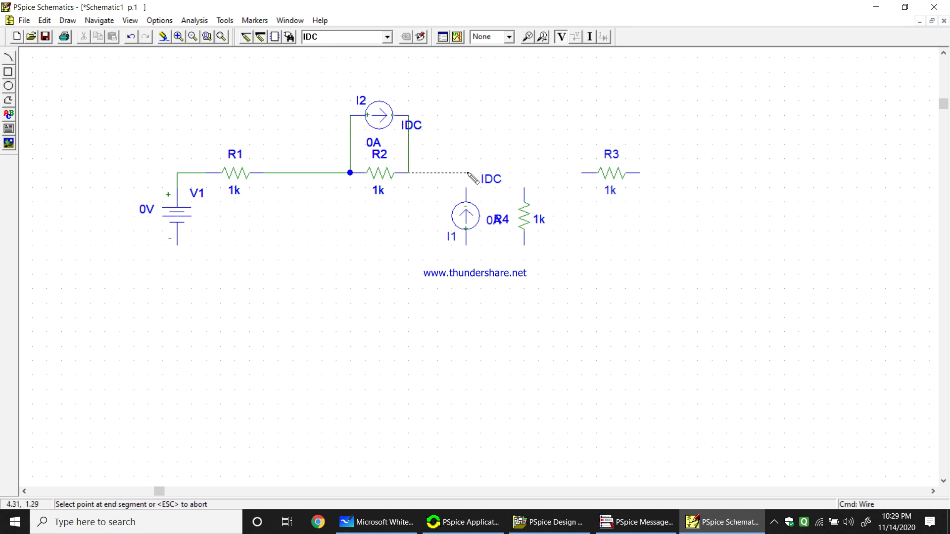
left_click(583, 173)
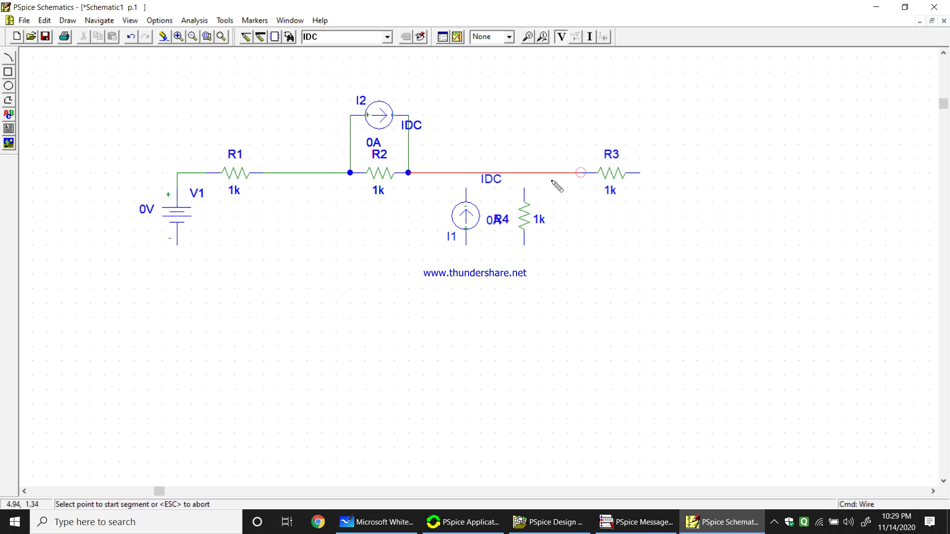
- Wire the upper ends of I1 and R4 to the R2–R3 wire and run the return wire from V1's negative terminal
left_click(466, 188)
left_click(466, 174)
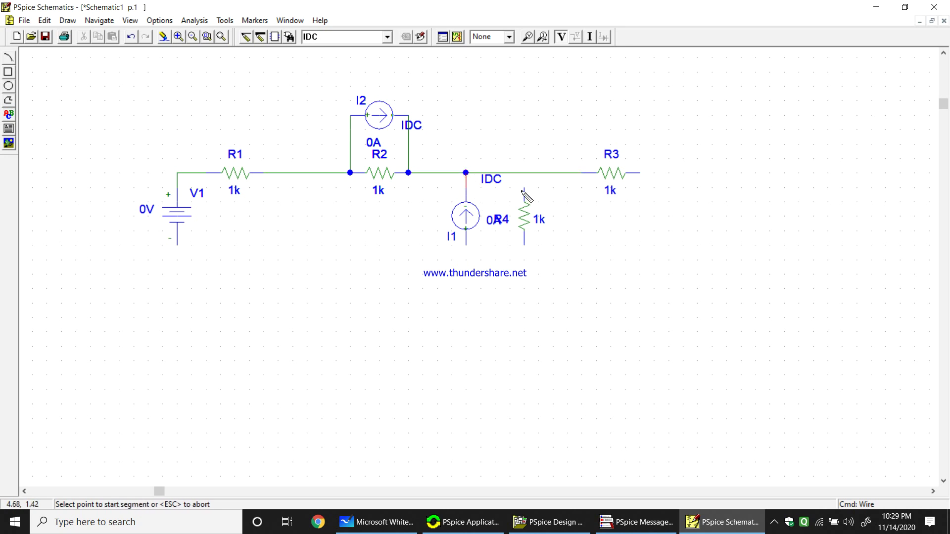
left_click(524, 188)
left_click(524, 173)
left_click(178, 244)
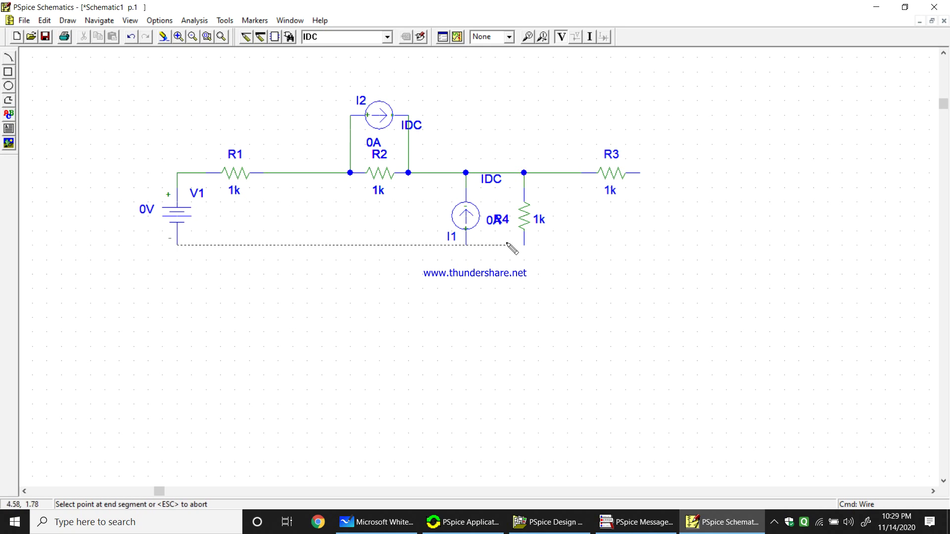
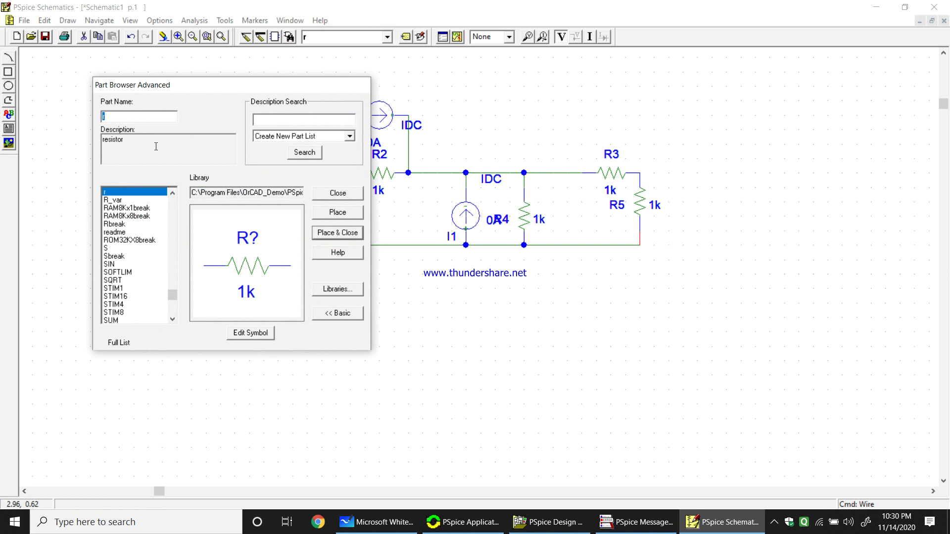
- Find the GND_EARTH part, place it on the return wire directly below I1, and end placement
type("g")
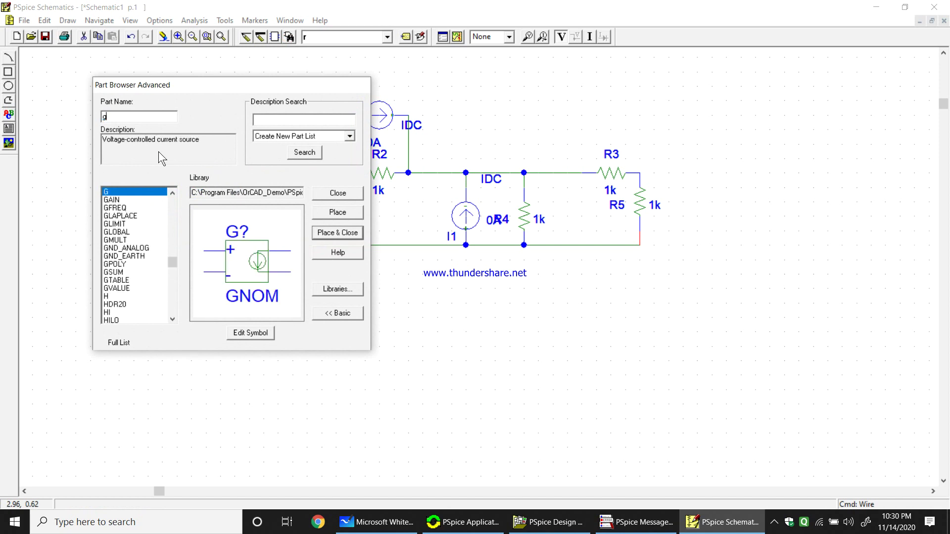
type("nd")
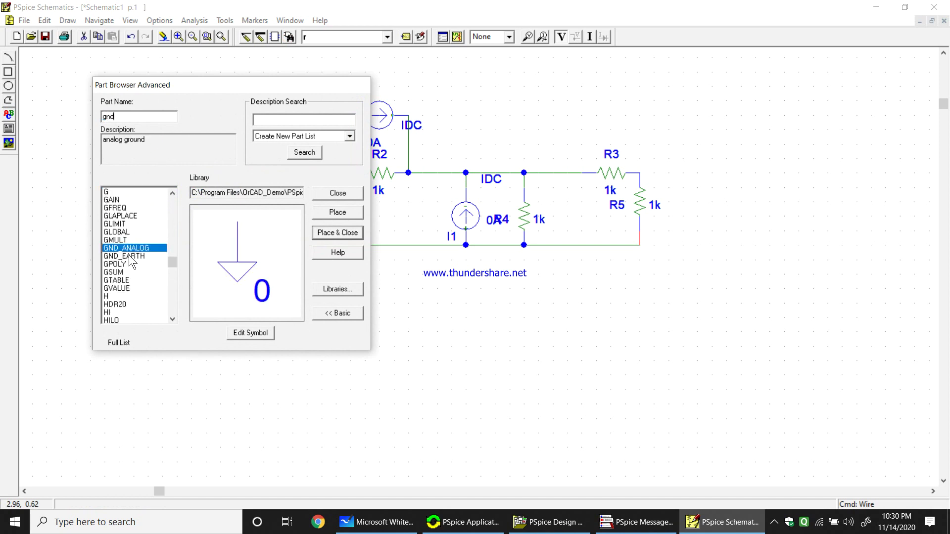
left_click(131, 257)
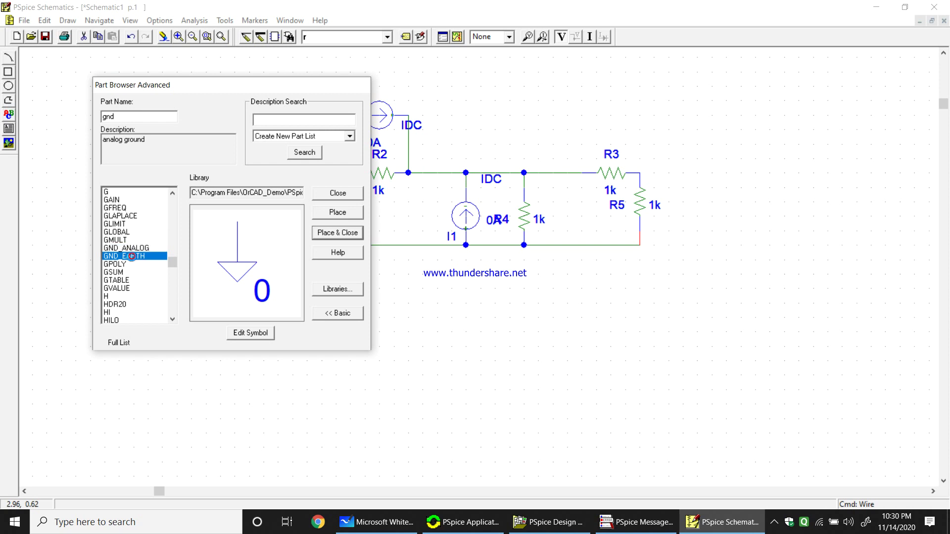
left_click(339, 232)
left_click(467, 243)
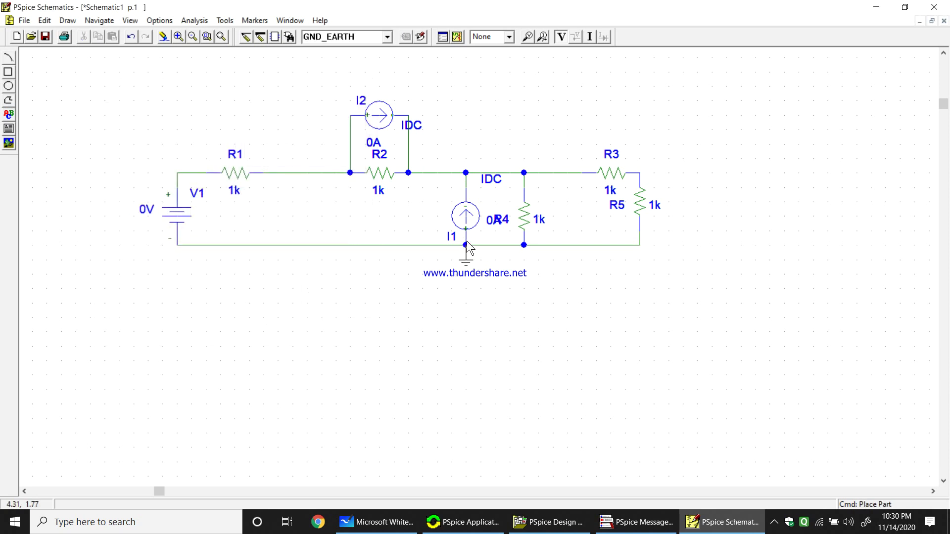
right_click(658, 268)
- Move I1's current label to the side away from R4 and set V1's DC value to 10v
left_click(440, 214)
left_click_drag(440, 218, 440, 220)
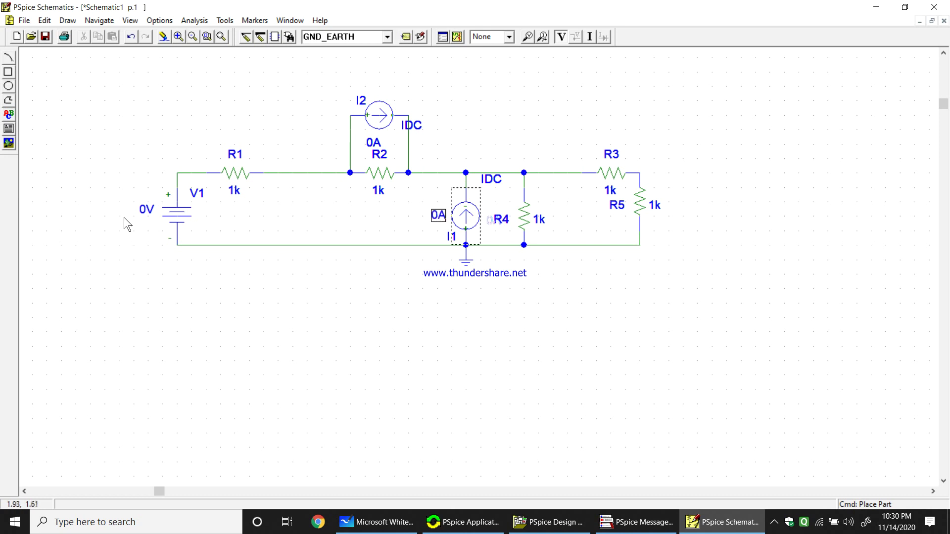
double_click(147, 210)
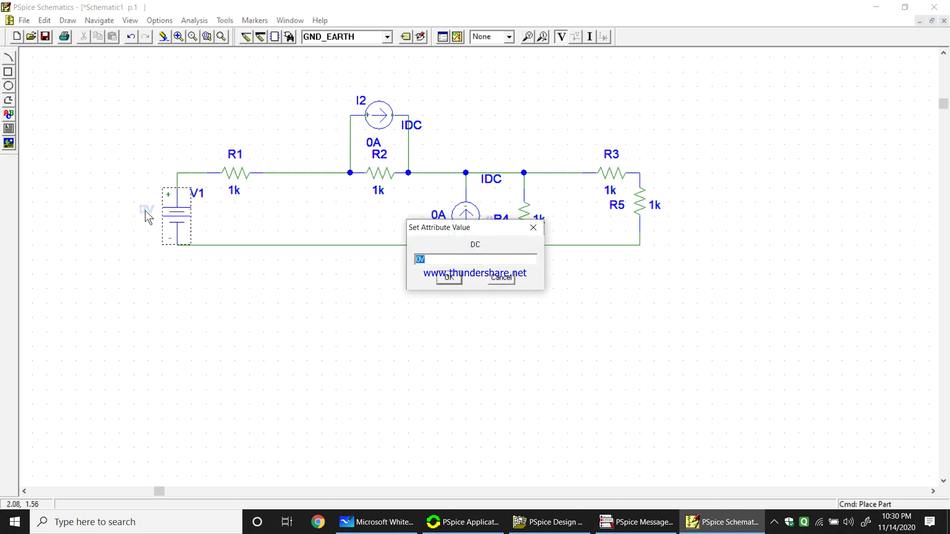
type("10v")
left_click(448, 277)
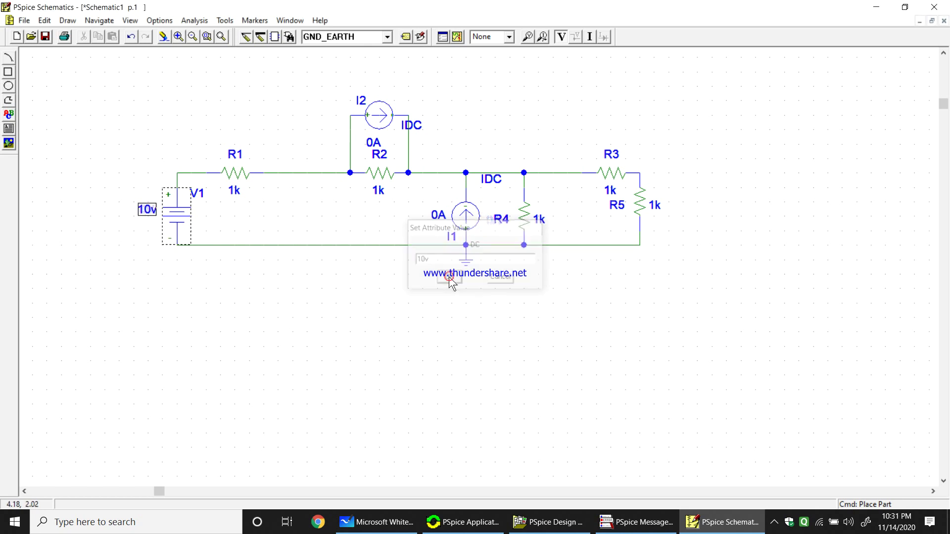
- Set the DC value of current source I2 to 2A
left_click(416, 127)
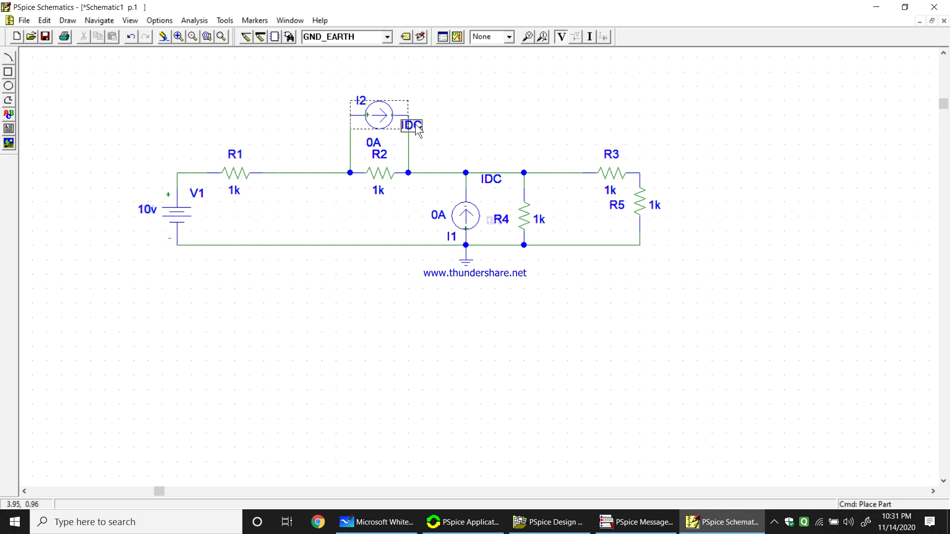
double_click(380, 144)
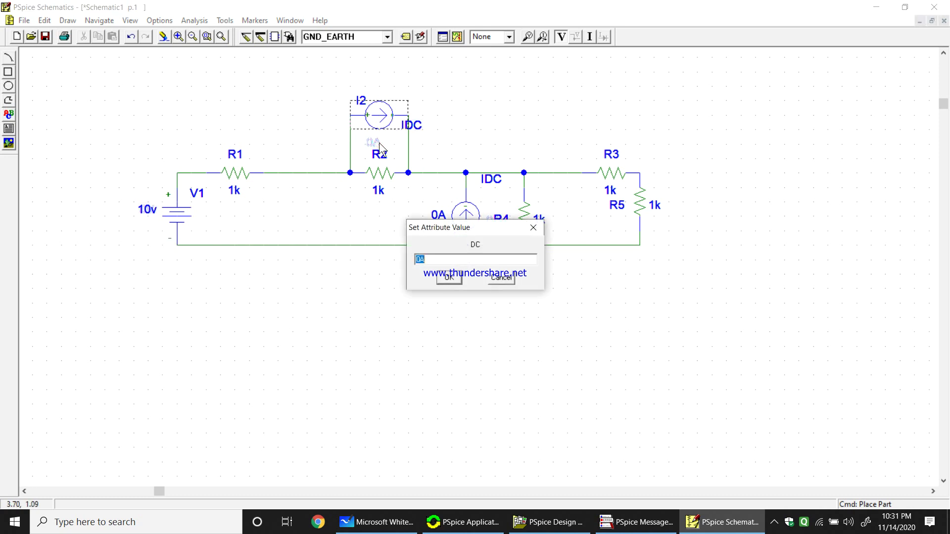
type("2A")
left_click(445, 278)
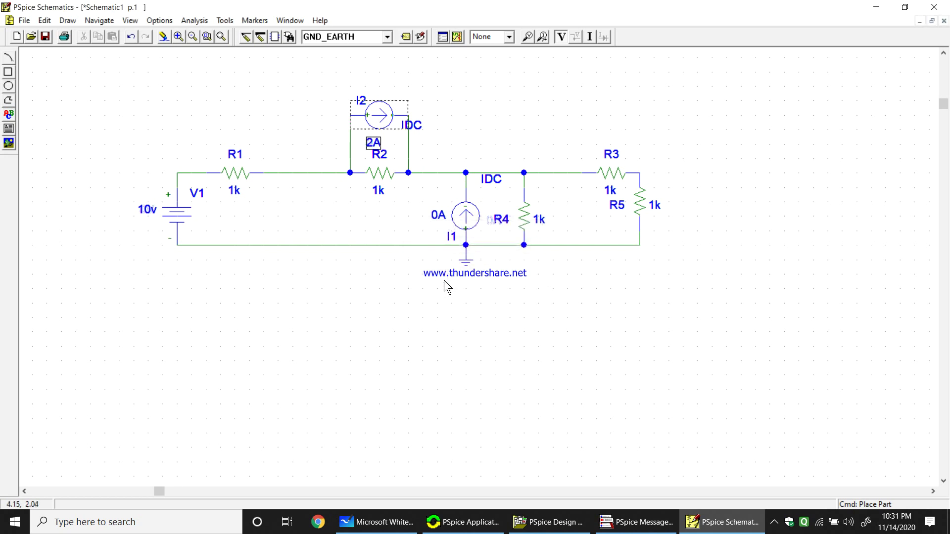
- Move I2's current label above the source and its IDC label up beside the source, clear of the wire and R2
left_click(371, 140)
left_click_drag(380, 83, 380, 84)
left_click(415, 127)
left_click_drag(416, 128, 411, 102)
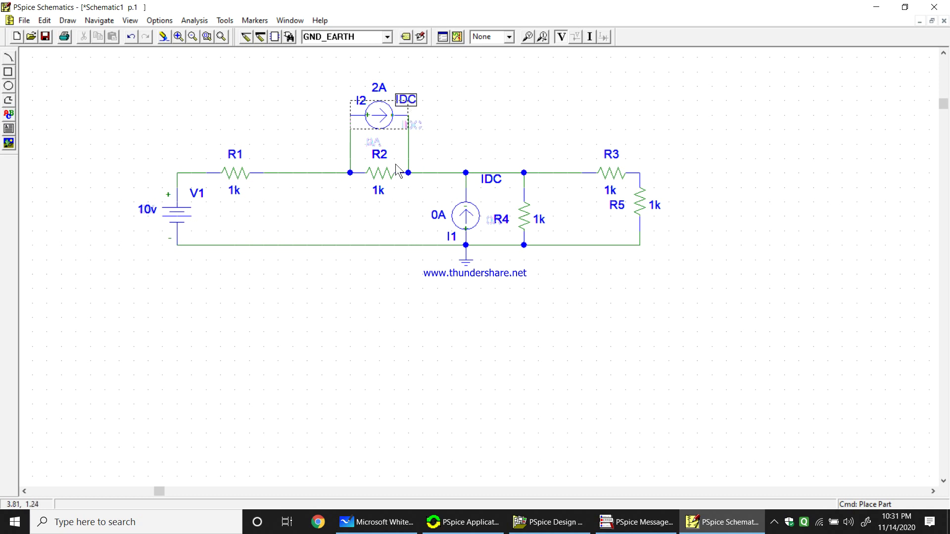
left_click(467, 143)
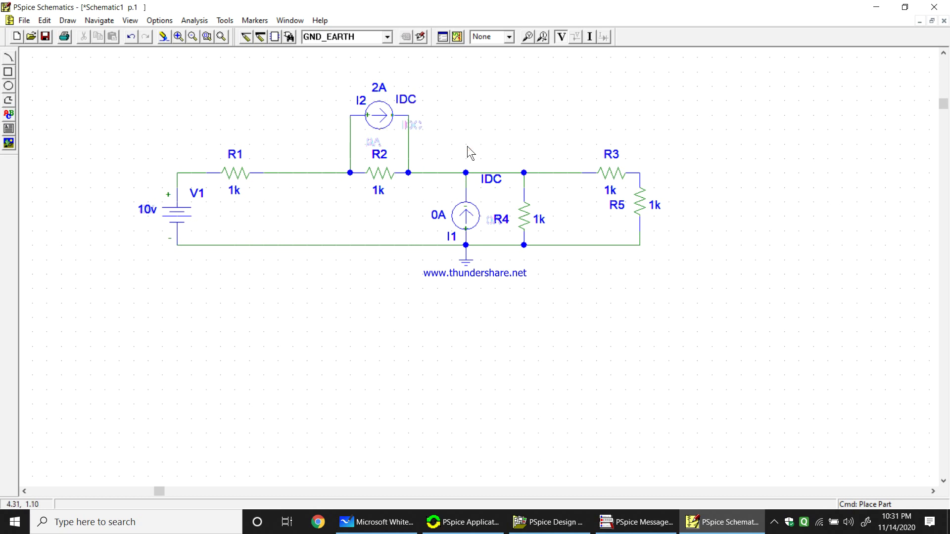
- Set the DC value of current source I1 to 1A
double_click(438, 216)
type("1A")
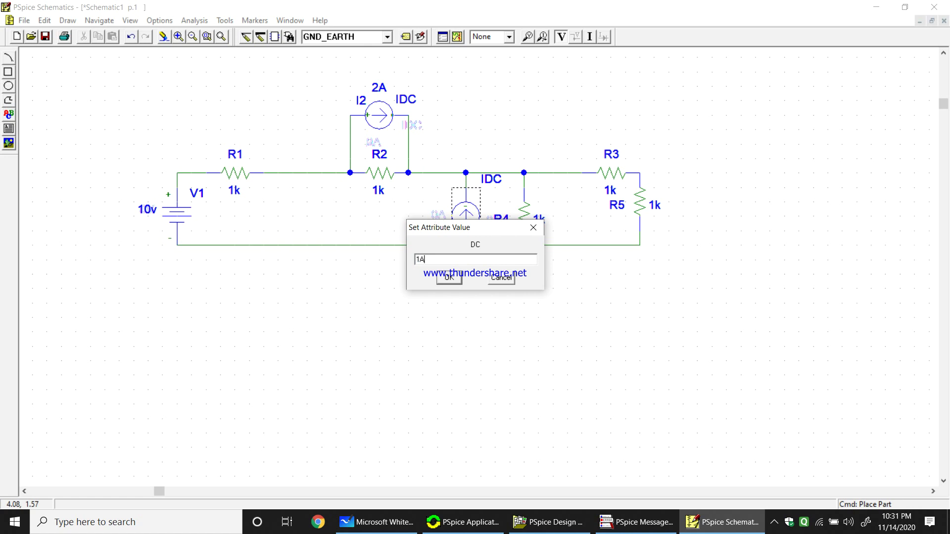
left_click(442, 278)
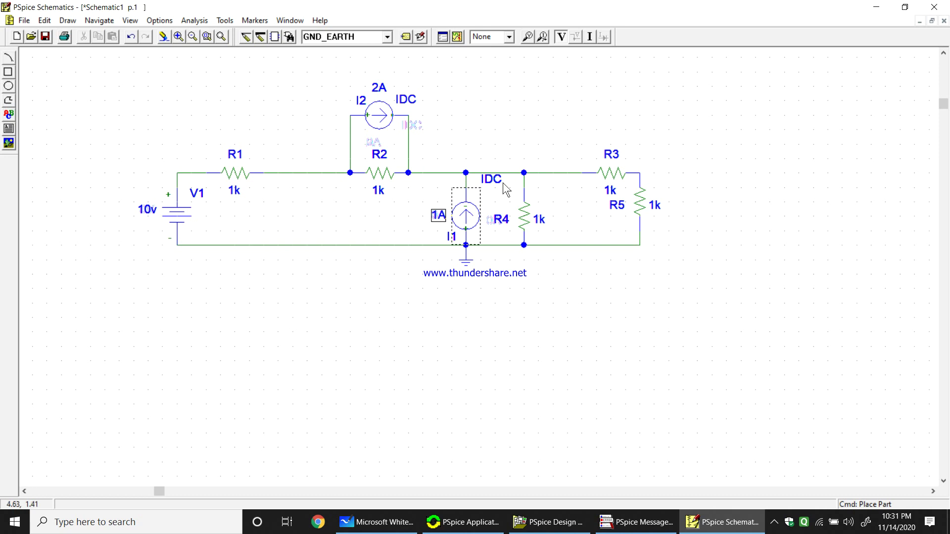
- Set the values of resistors R1 and R2 to 10 each
double_click(235, 190)
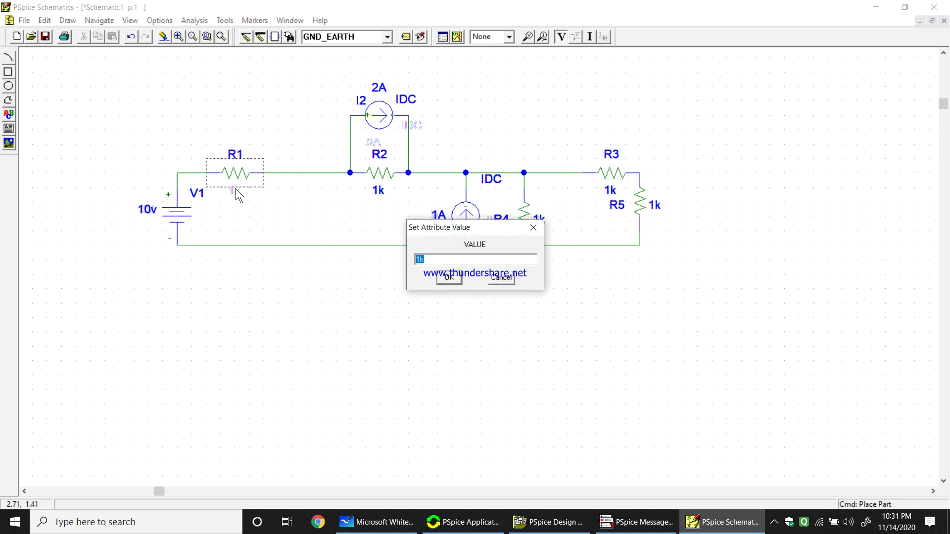
type("10")
left_click(449, 277)
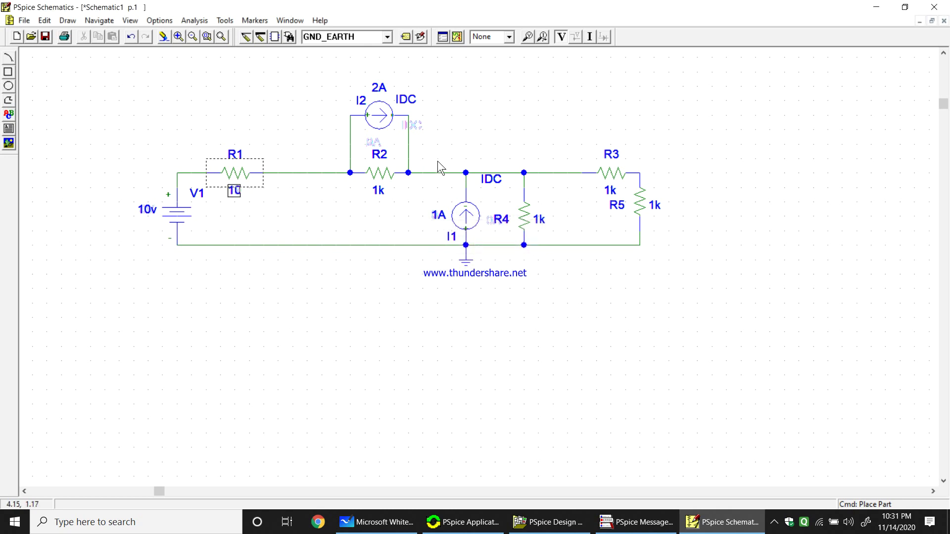
double_click(382, 190)
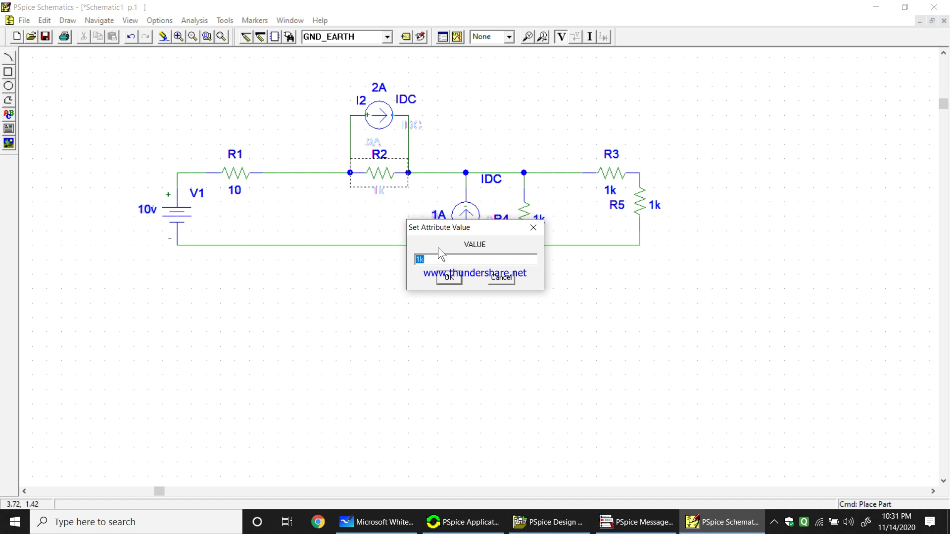
type("10")
left_click(448, 278)
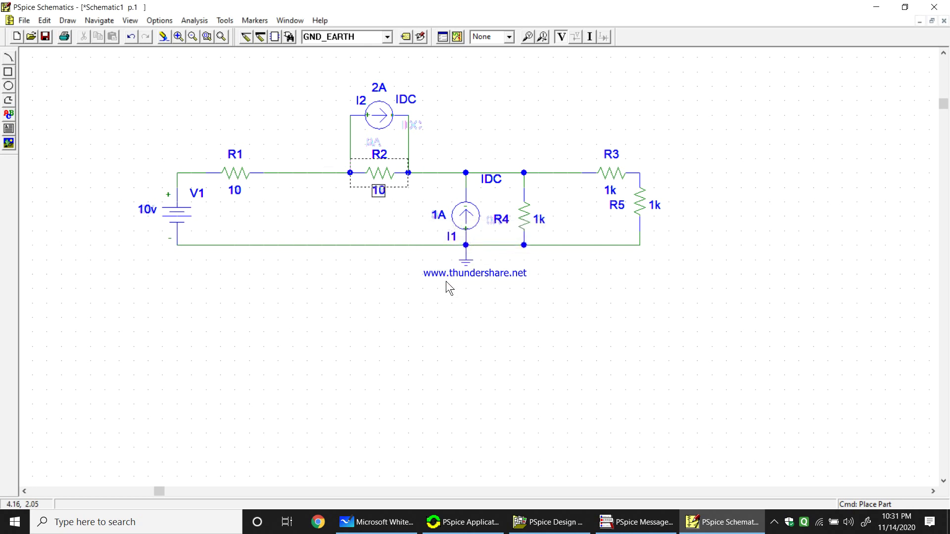
- Set resistor R4's value to 20 and resistor R3's value to 10
double_click(536, 221)
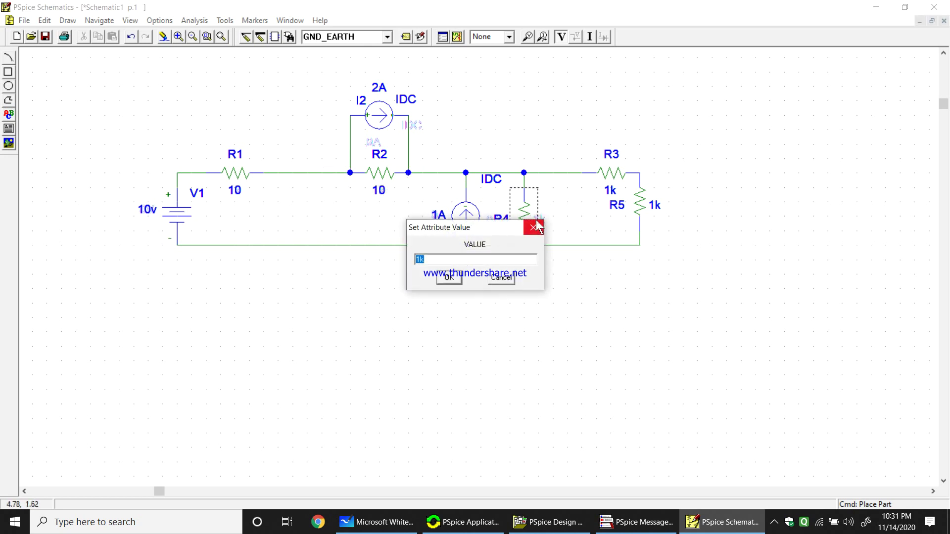
type("20")
left_click(454, 279)
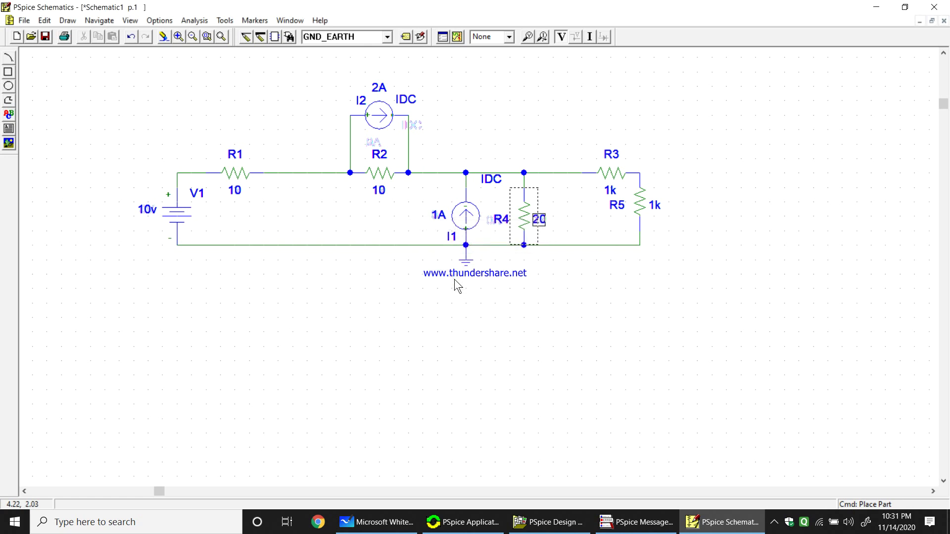
double_click(612, 190)
type("10")
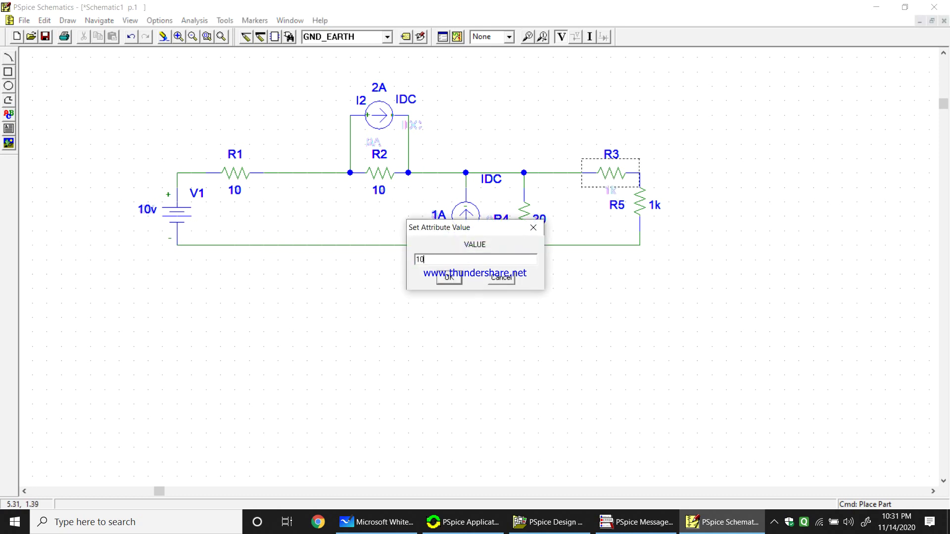
left_click(449, 278)
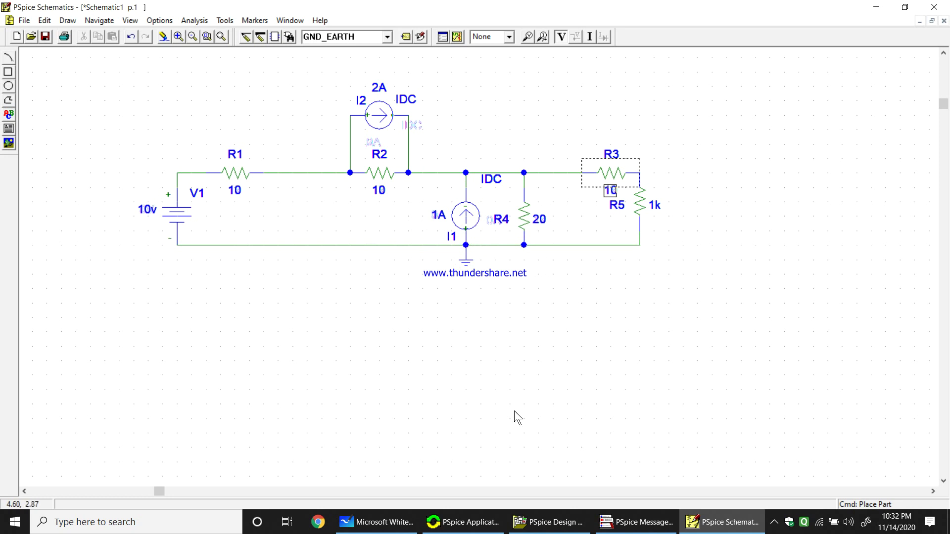
- Check the load value in the whiteboard circuit and set resistor R5's value to 5
left_click(376, 521)
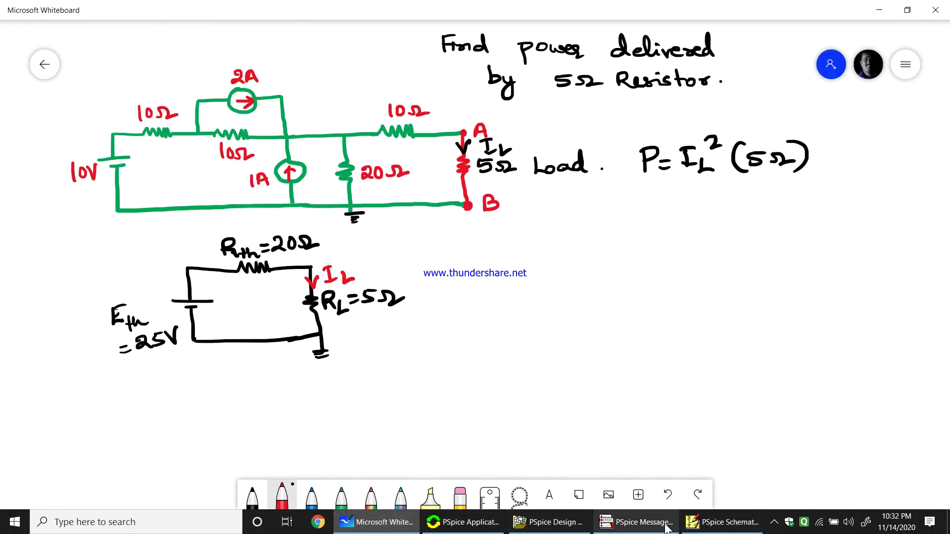
left_click(693, 523)
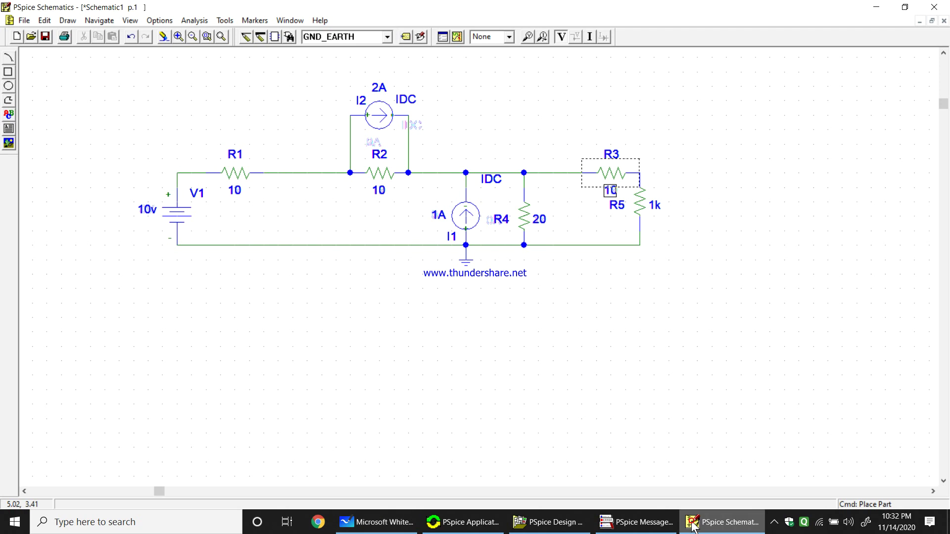
double_click(653, 207)
type("5")
left_click(450, 277)
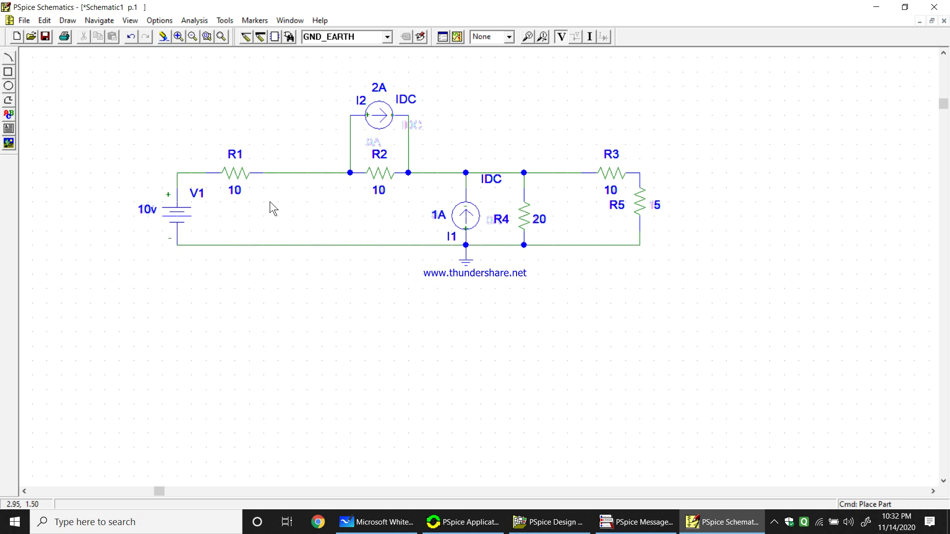
- Try to place a current marker on the upper end of resistor R5
left_click(544, 37)
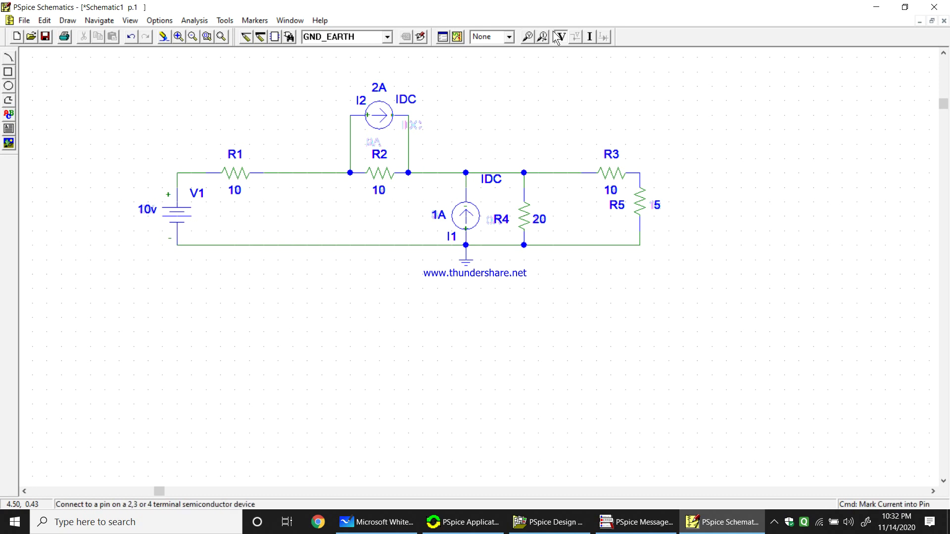
left_click(636, 183)
left_click(569, 292)
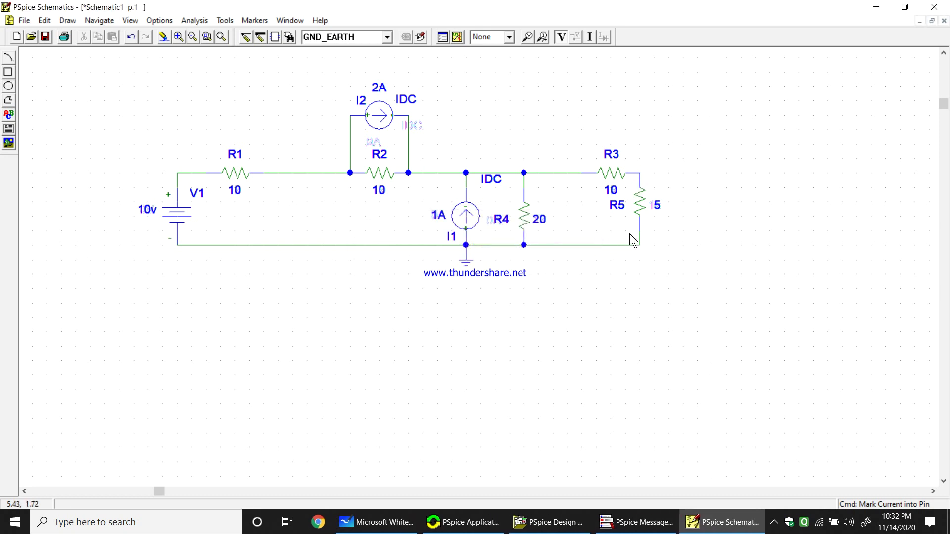
- Move resistor R5 farther right of R3 with its wires still attached, leaving room for a marker
left_click_drag(640, 210, 726, 238)
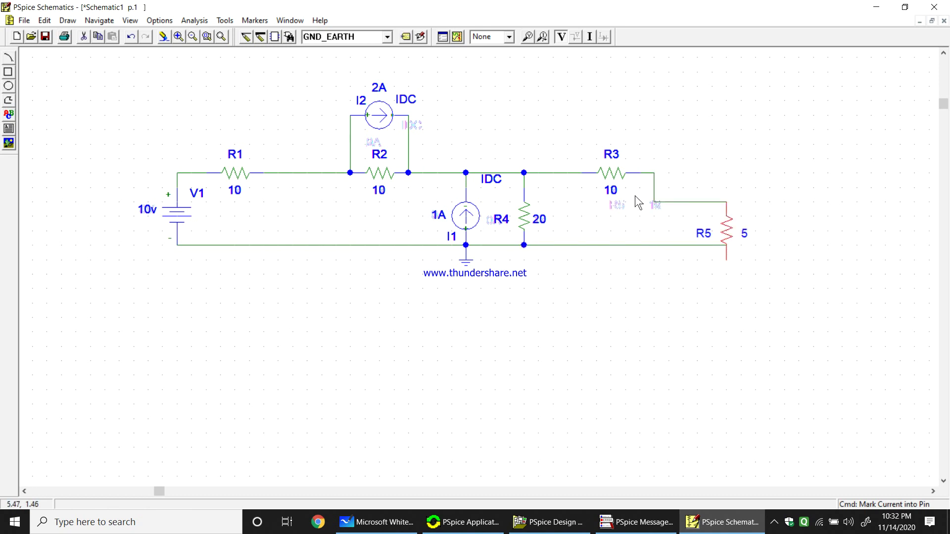
key("ctrl+z")
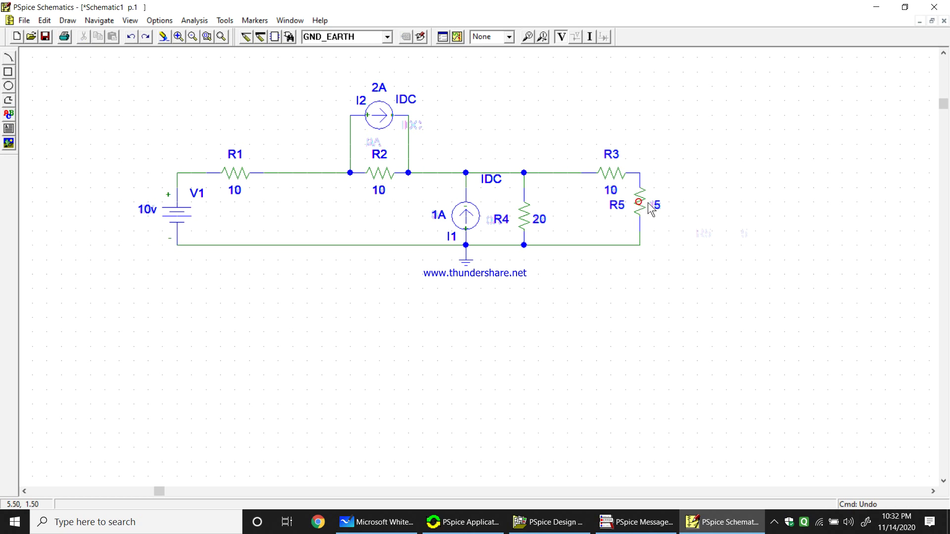
left_click_drag(639, 207, 701, 217)
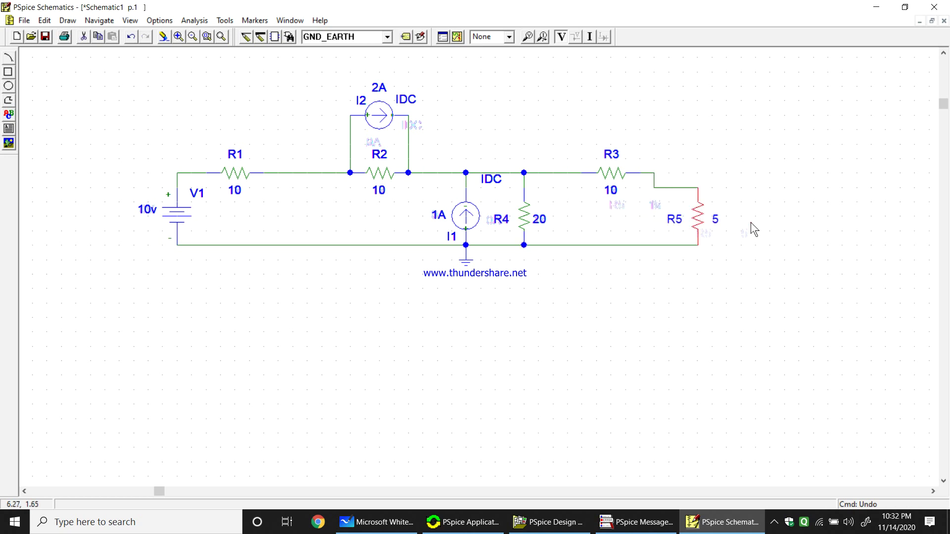
- Place a current marker on the upper pin of load resistor R5
left_click(542, 36)
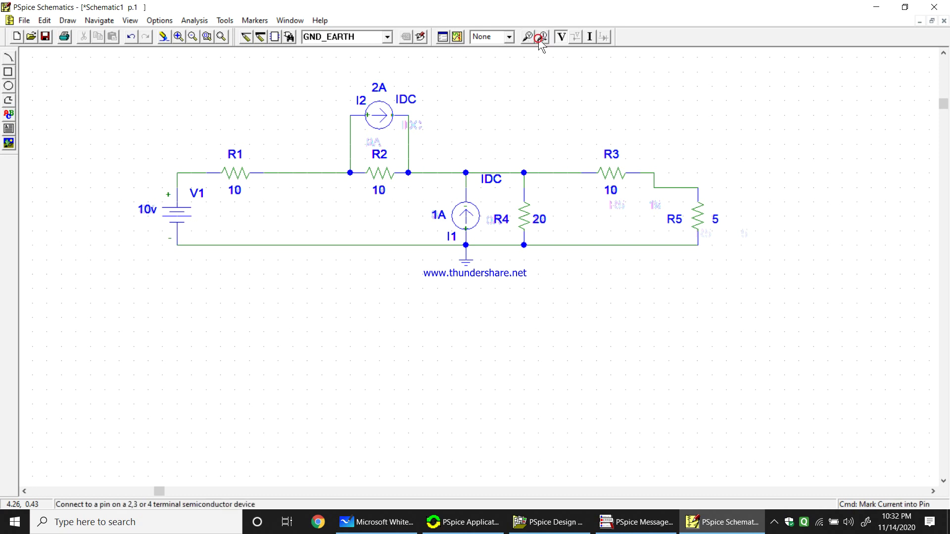
left_click(655, 194)
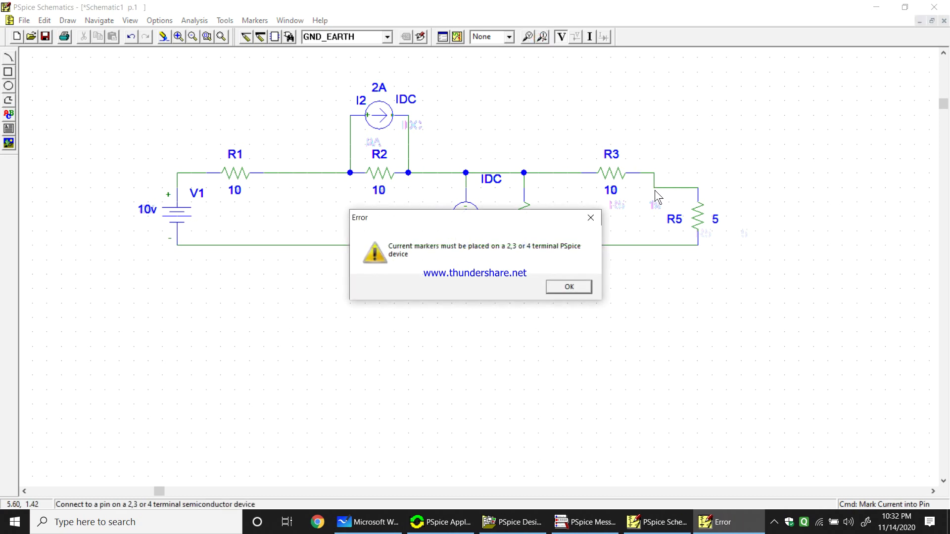
left_click(586, 286)
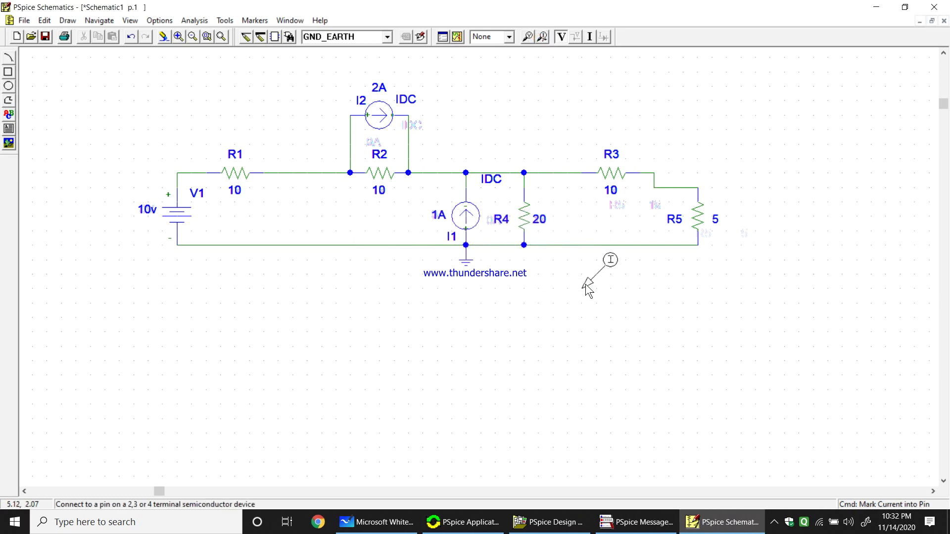
left_click(649, 191)
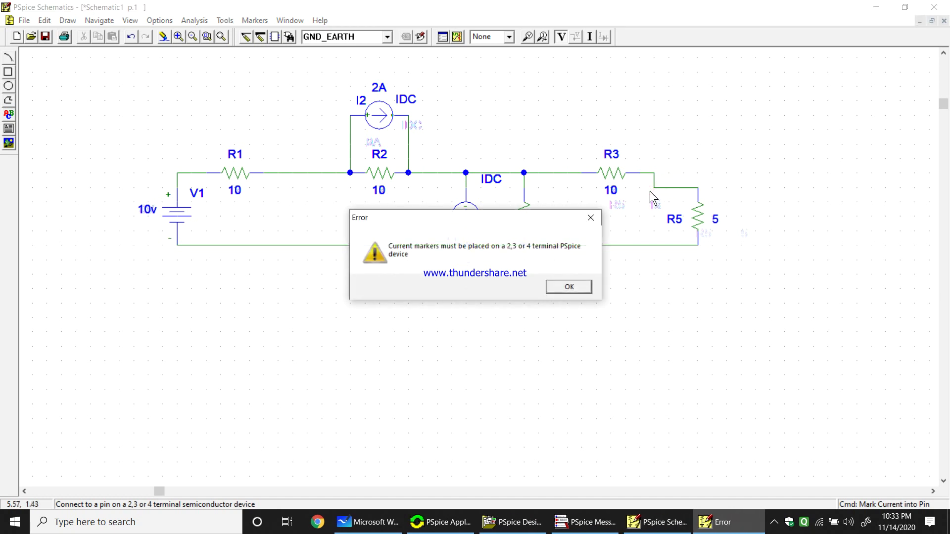
key("Return")
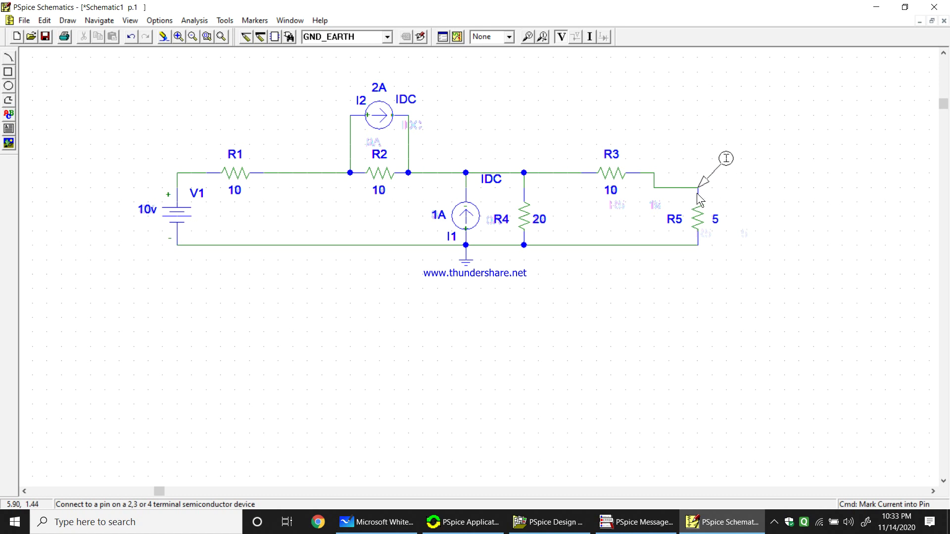
left_click(698, 193)
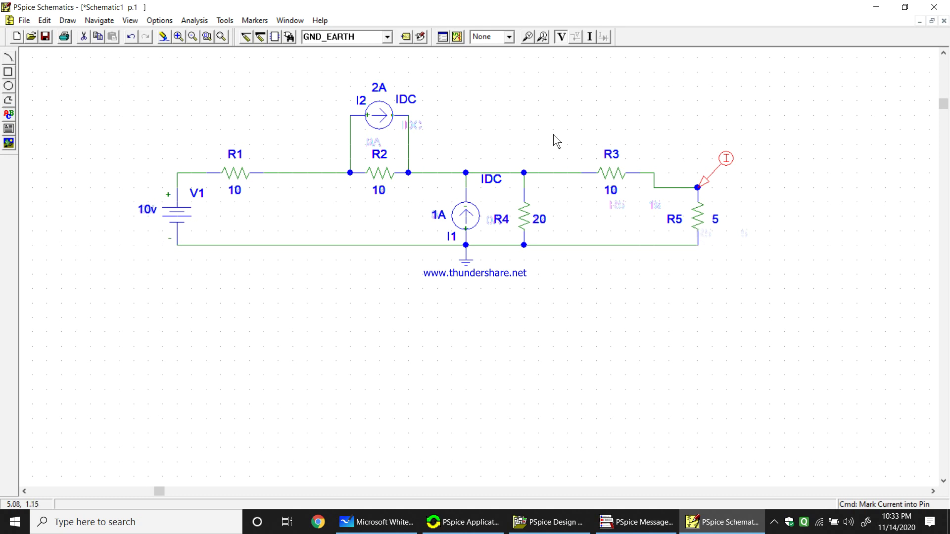
- Save the schematic as thevenins1 in the PSPICE folder
left_click(43, 37)
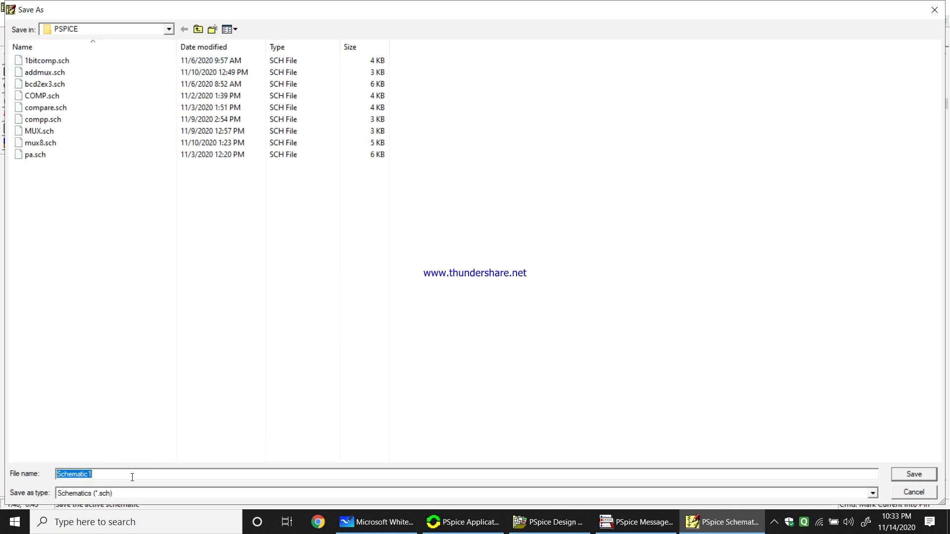
type("thevenins1")
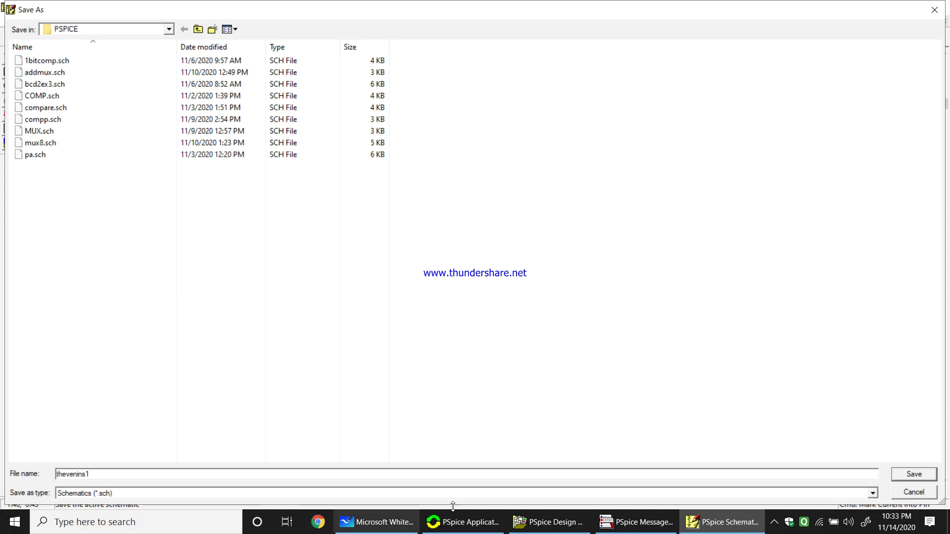
left_click(901, 476)
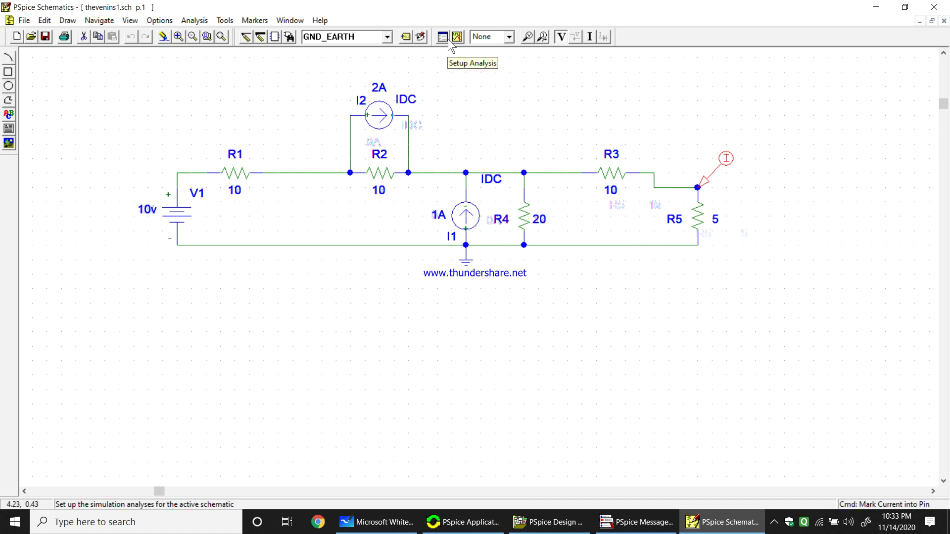
key("ctrl+s")
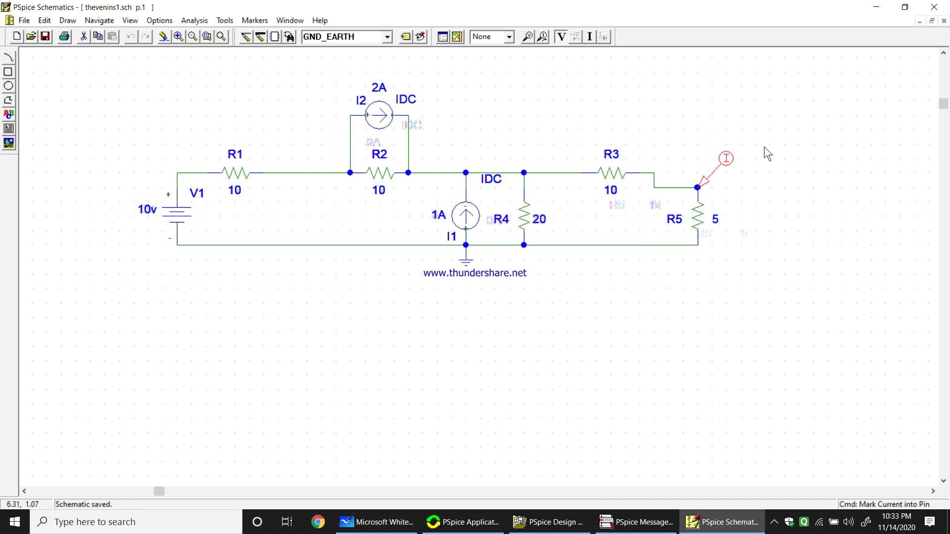
- Simulate the circuit and display the bias currents on the schematic
left_click(459, 40)
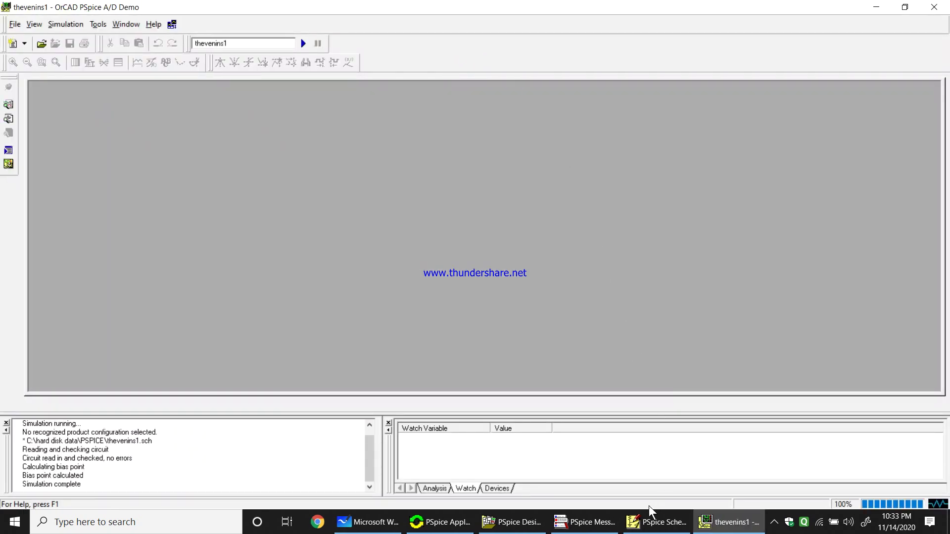
left_click(648, 532)
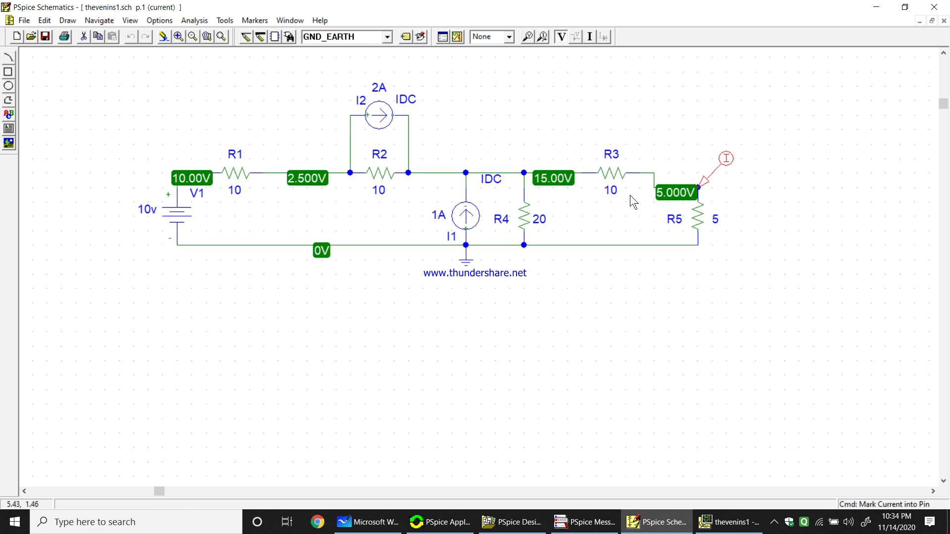
left_click(589, 37)
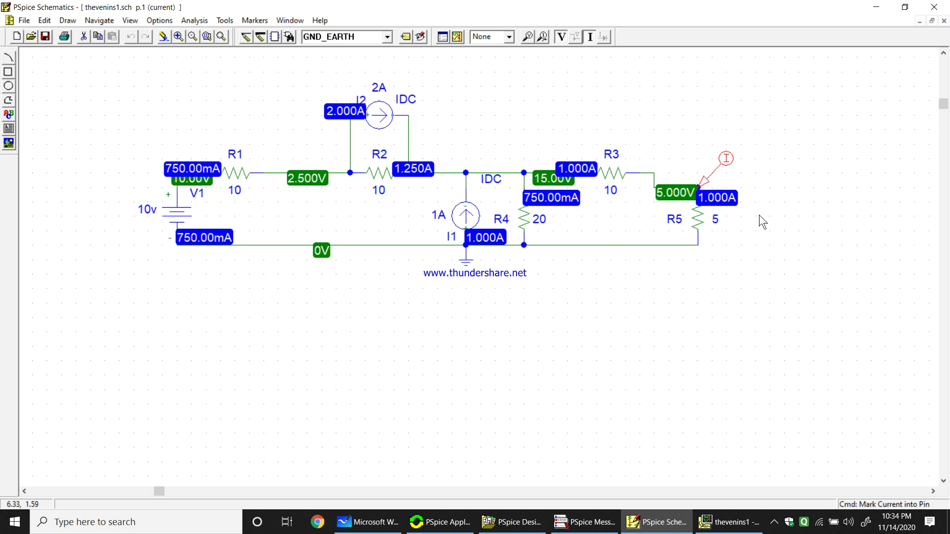
- Move R5's current label clear of the resistor and hide the bias voltages
left_click(727, 201)
left_click_drag(728, 201, 777, 204)
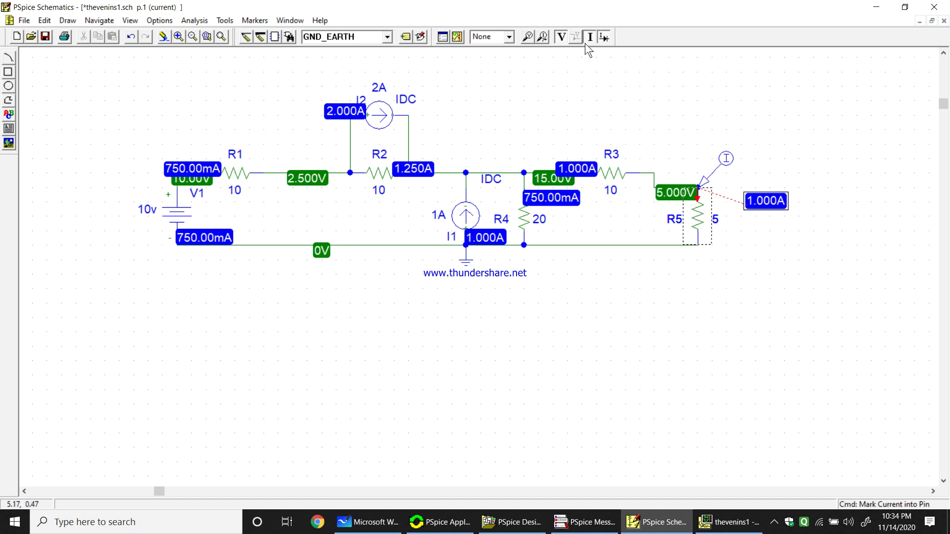
left_click(561, 37)
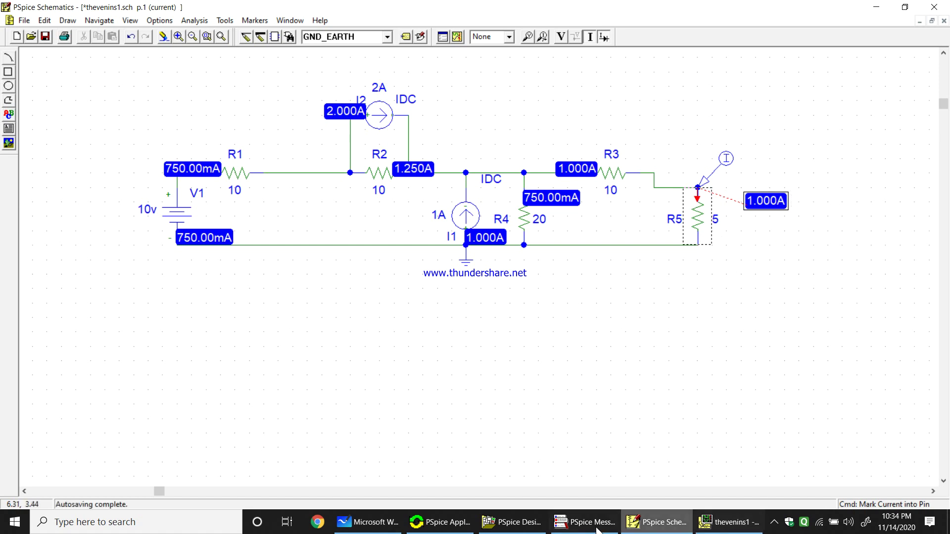
- Switch to Microsoft Whiteboard and write I_L = 1A in blue below the power formula
left_click(653, 529)
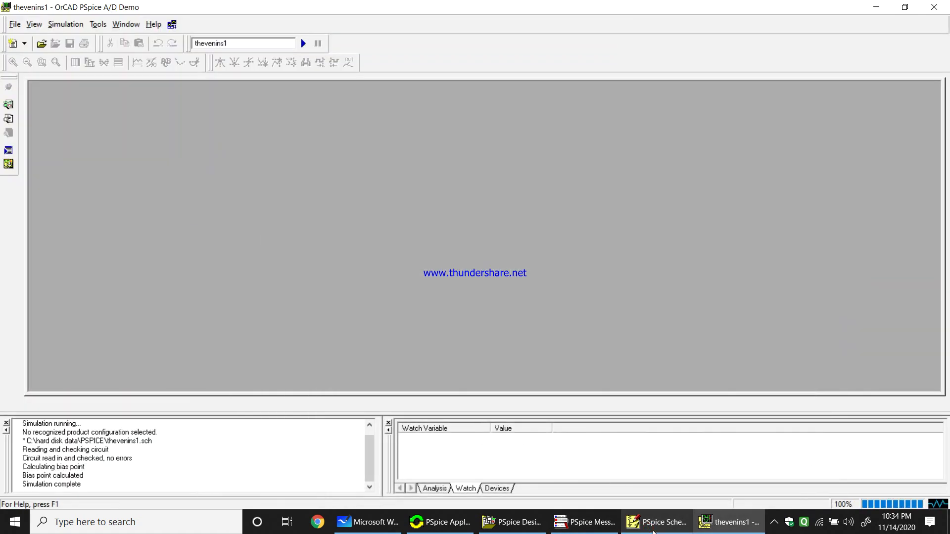
left_click(364, 526)
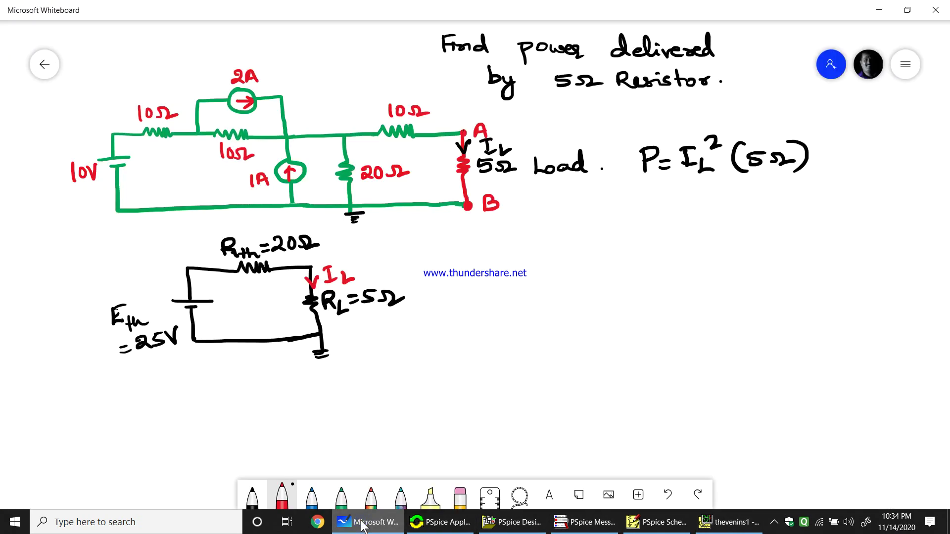
left_click(314, 499)
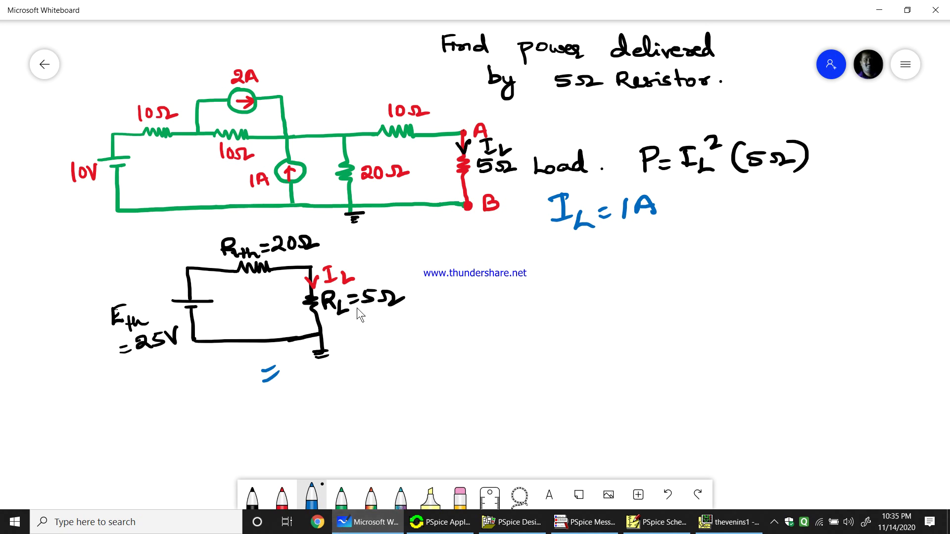
- Return to PSpice Schematics and create a new blank schematic
left_click(668, 528)
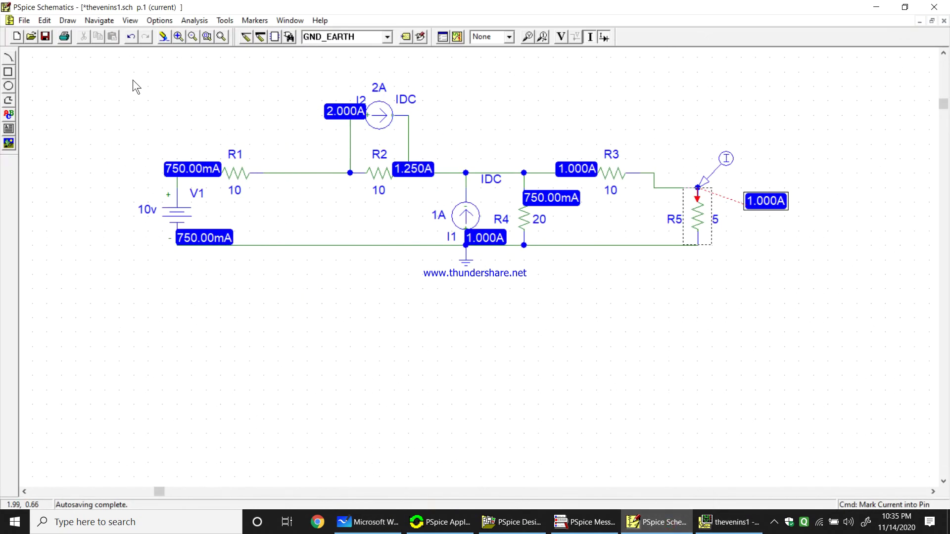
left_click(24, 21)
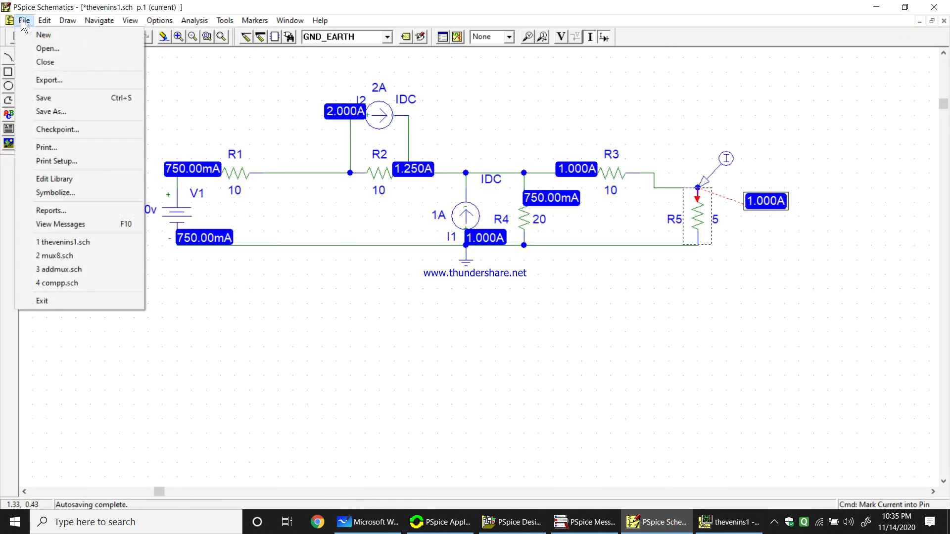
left_click(34, 36)
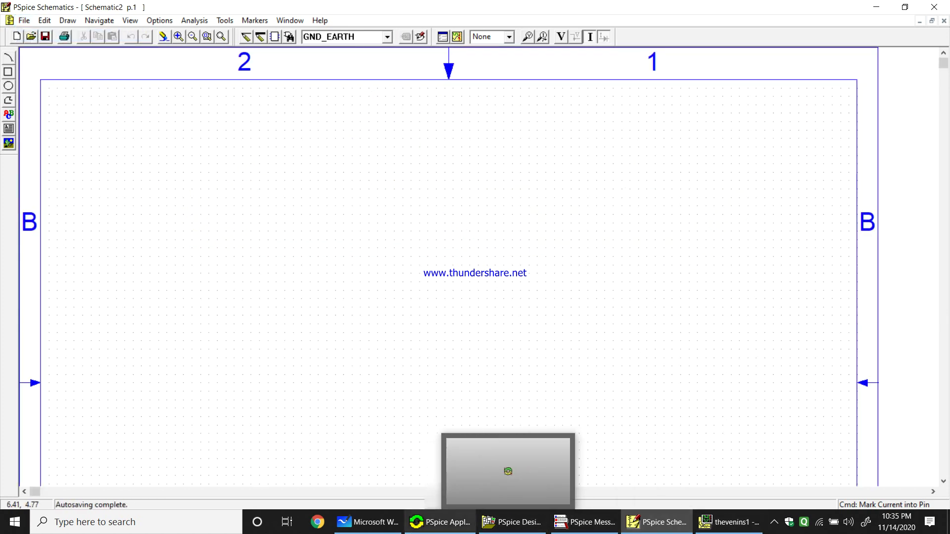
- Check the Thevenin equivalent circuit on the whiteboard and place one VDC source in the new schematic
left_click(348, 525)
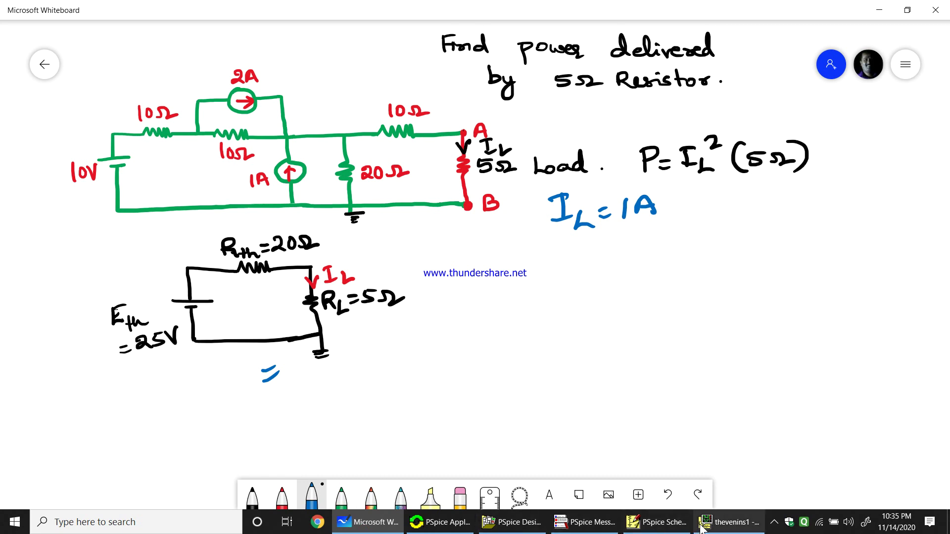
left_click(658, 529)
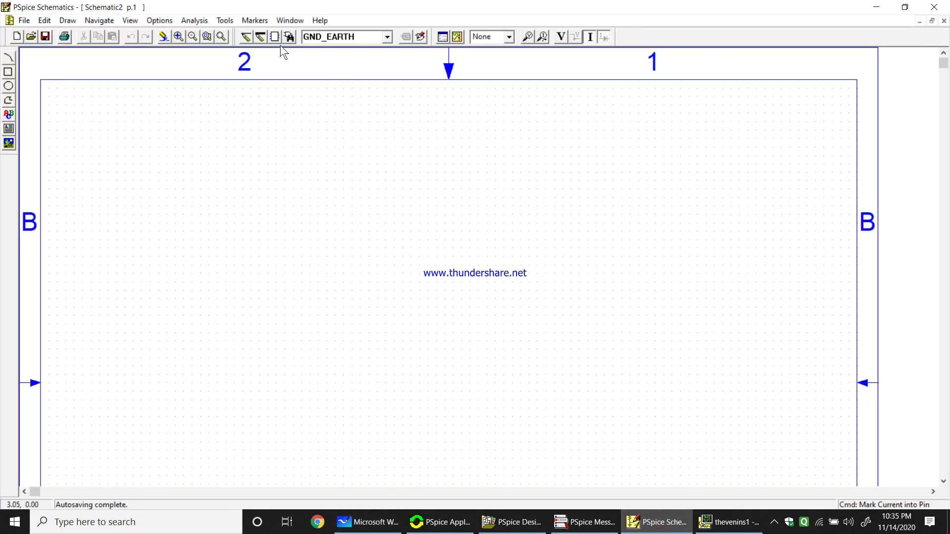
left_click(387, 37)
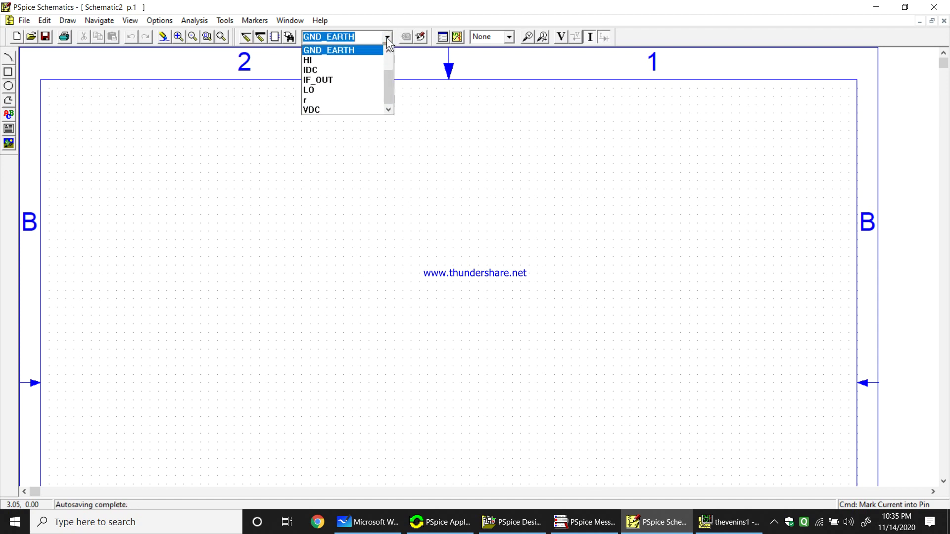
left_click(341, 109)
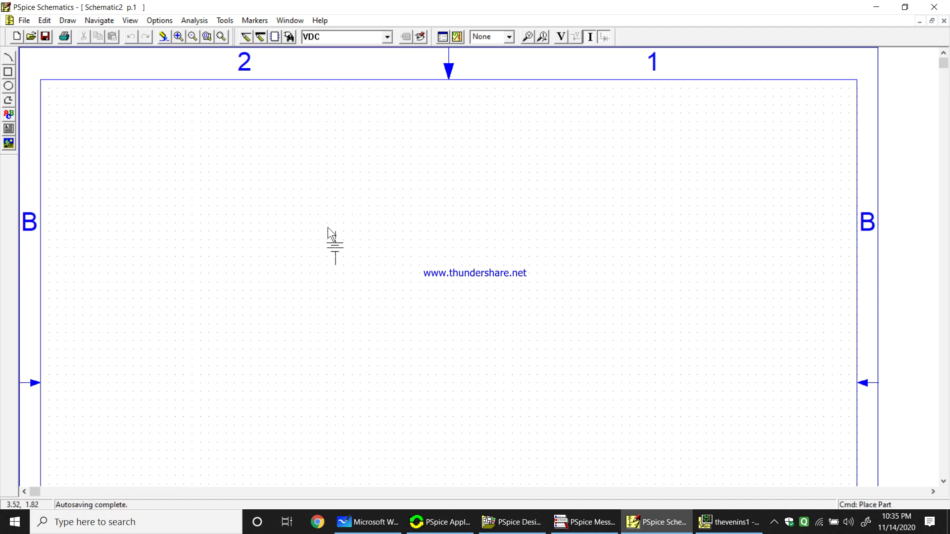
left_click(277, 218)
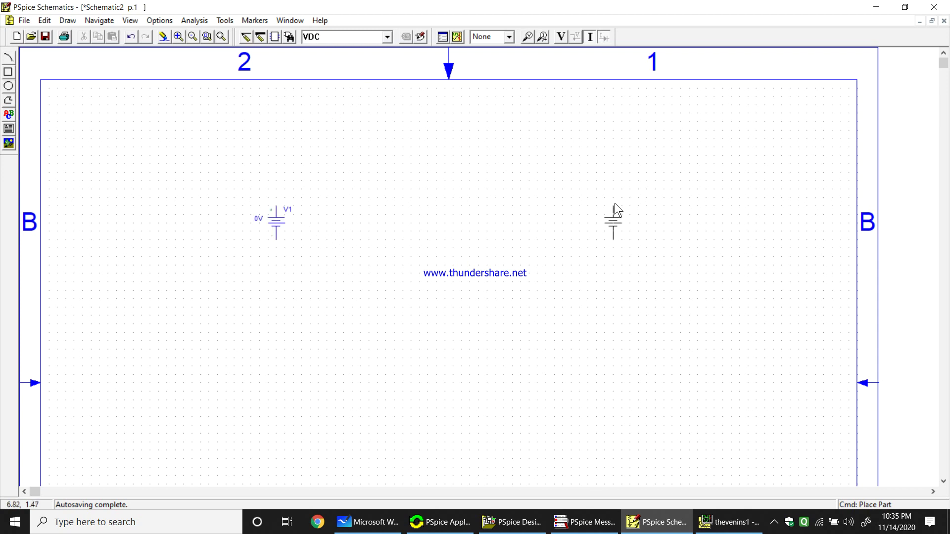
right_click(615, 203)
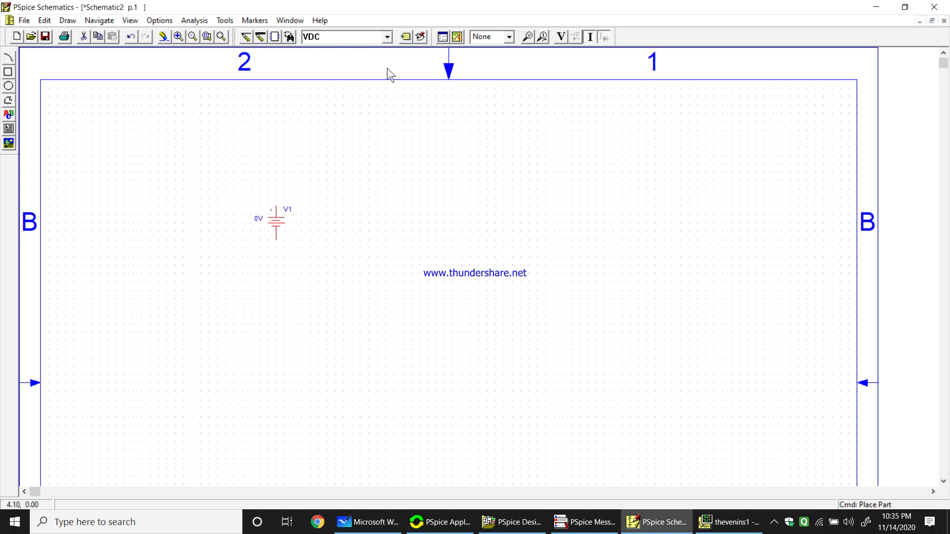
- Place one horizontal resistor beside the upper end of source V1
left_click(390, 37)
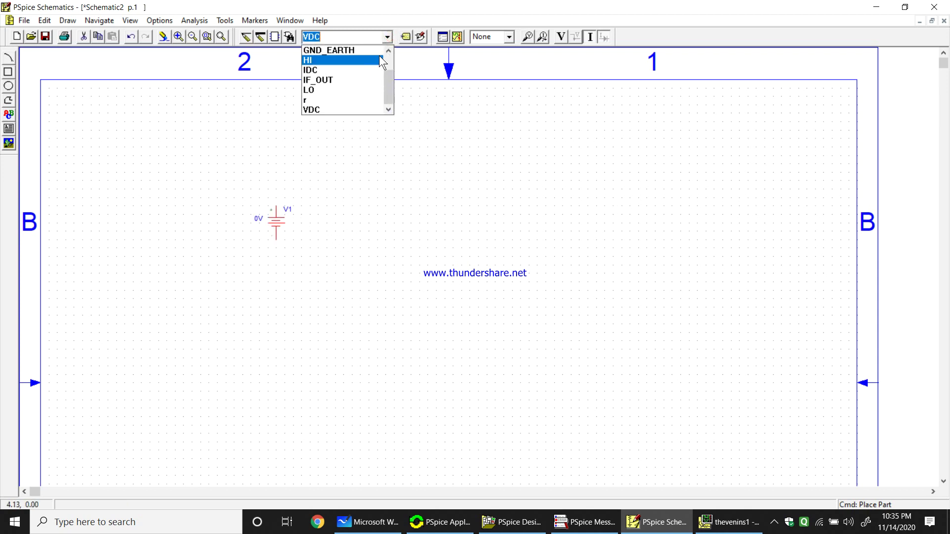
left_click(334, 99)
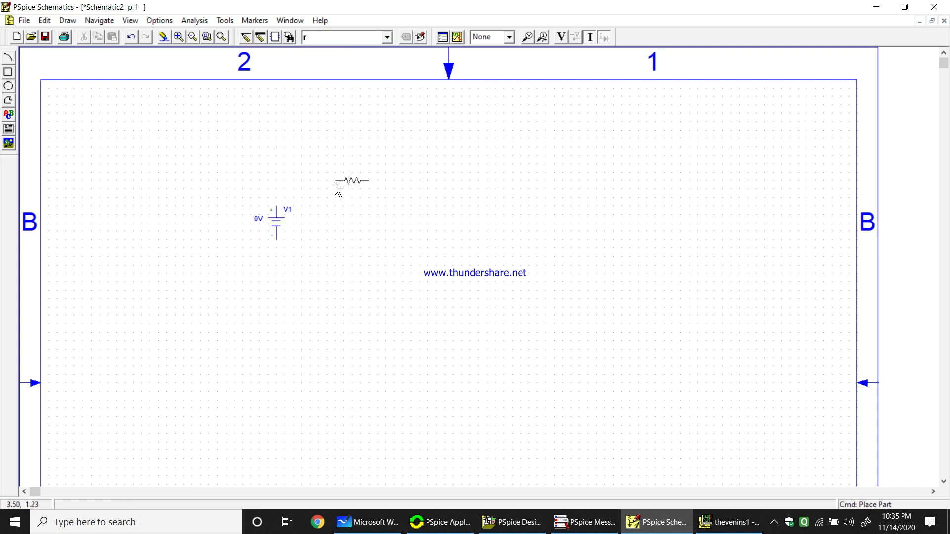
left_click(296, 205)
right_click(574, 205)
- Place one vertical resistor to the right of resistor R1, opposite source V1
left_click(388, 37)
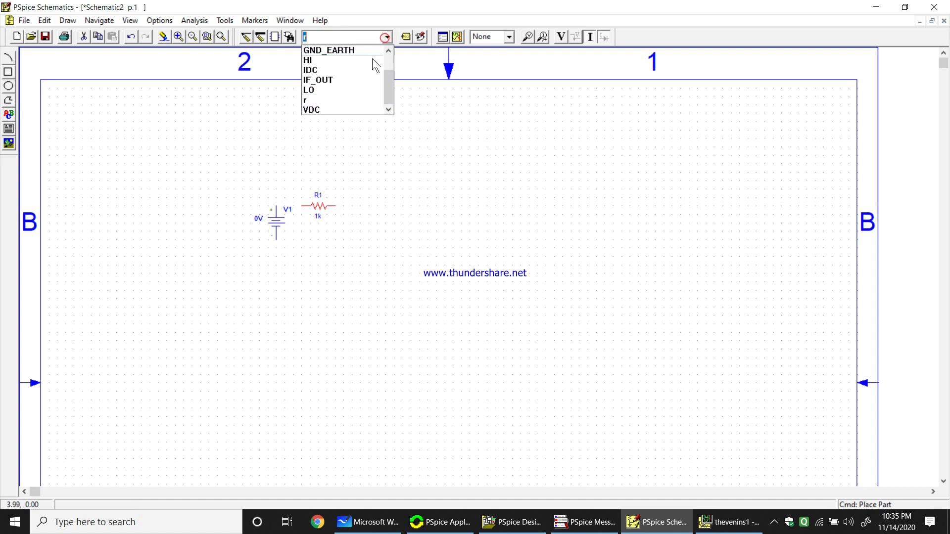
left_click(334, 90)
key("ctrl+r")
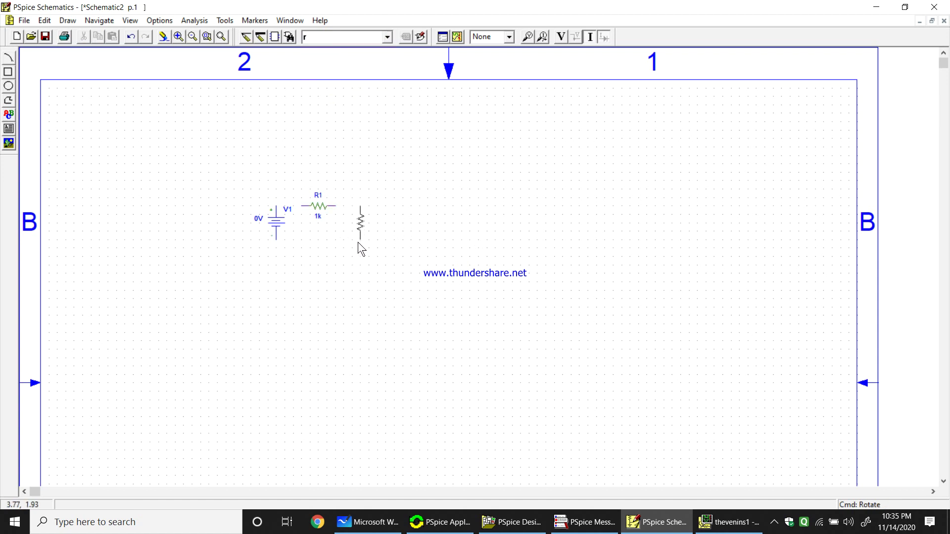
left_click(359, 243)
right_click(362, 244)
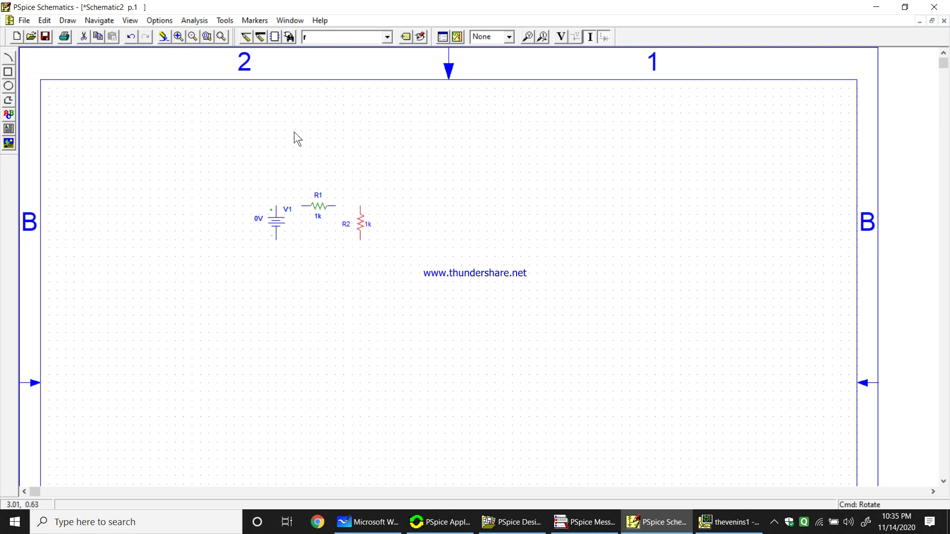
- Wire source V1, R1 and R2 into a closed series loop
left_click(248, 39)
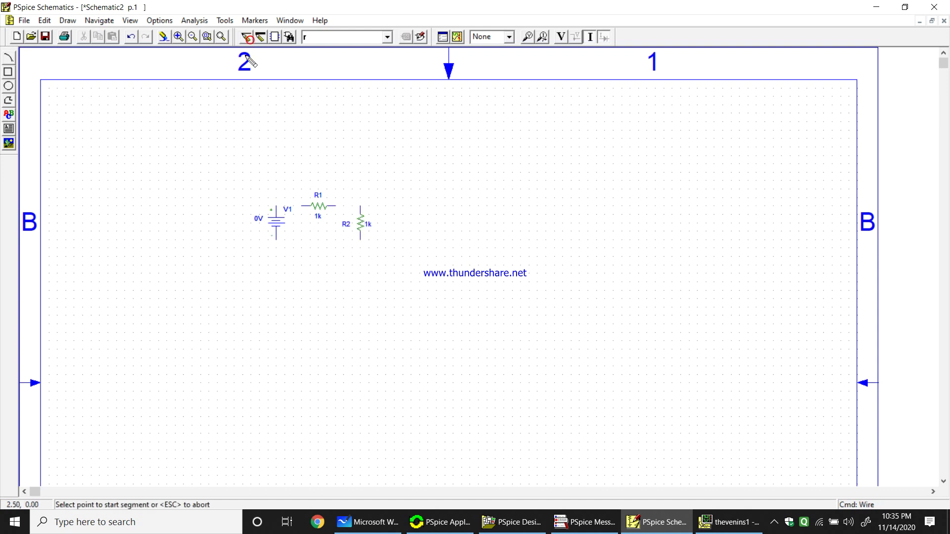
left_click(276, 206)
left_click(304, 208)
left_click(337, 207)
left_click(360, 206)
left_click(277, 239)
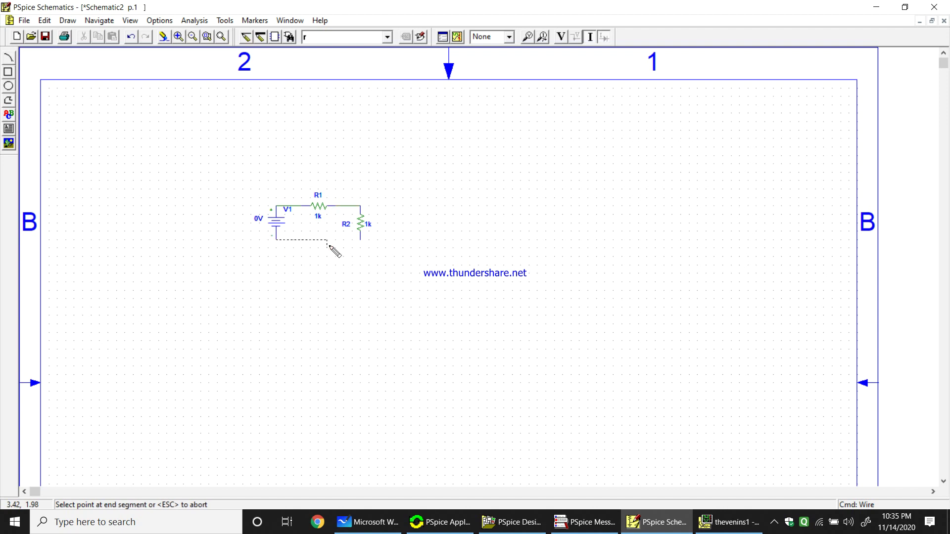
left_click(359, 241)
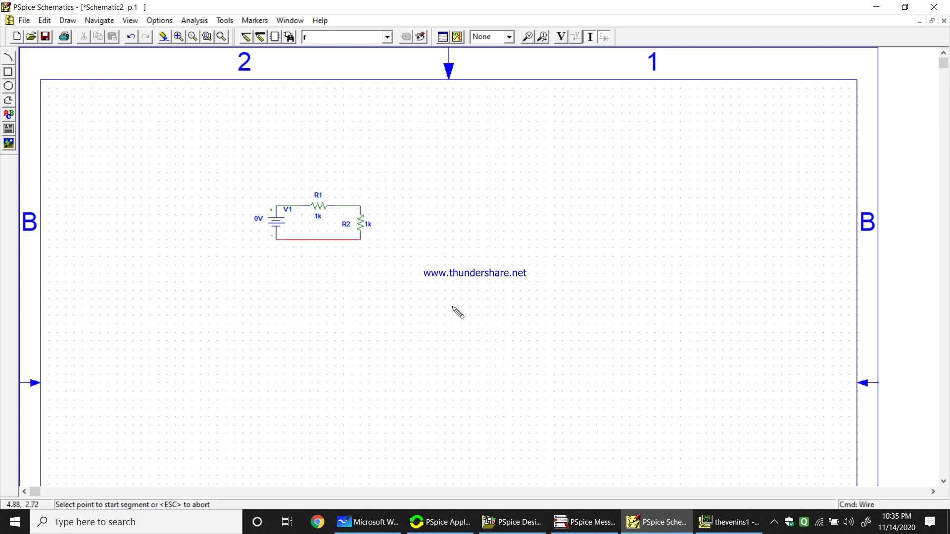
- Place a GND_EARTH ground at the lower end of R2
left_click(387, 37)
left_click(337, 49)
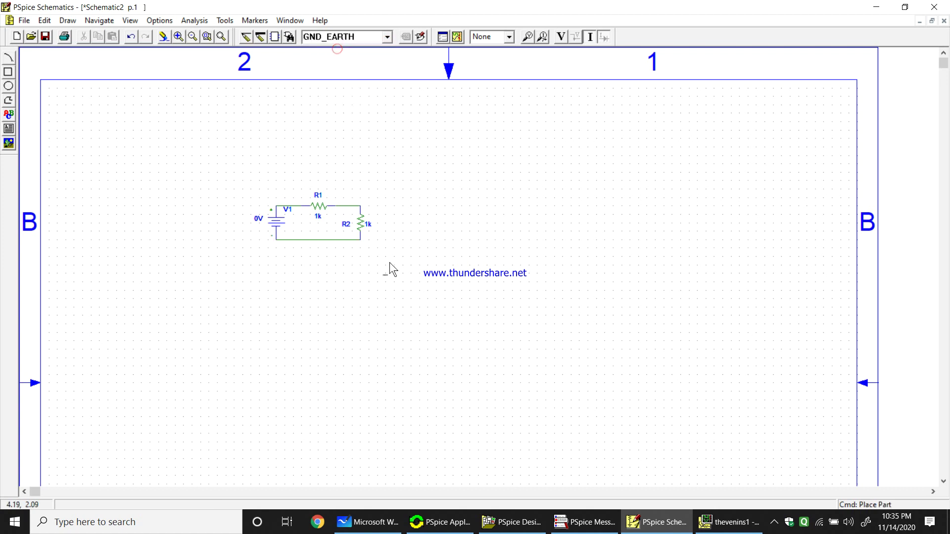
left_click(364, 240)
right_click(582, 255)
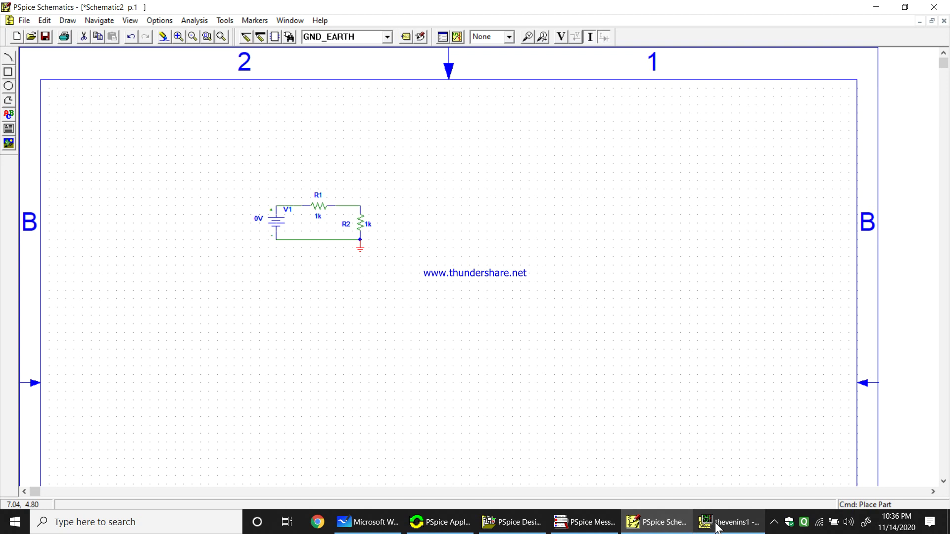
- Check the Thevenin voltage on the whiteboard and set the DC value of source V1 to 25V
left_click(388, 531)
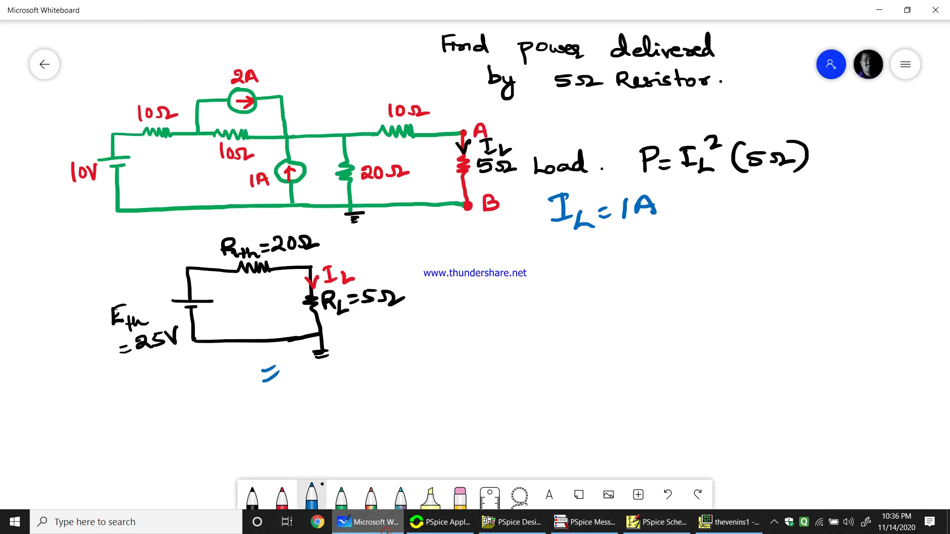
left_click(387, 530)
left_click(259, 218)
double_click(259, 218)
type("2")
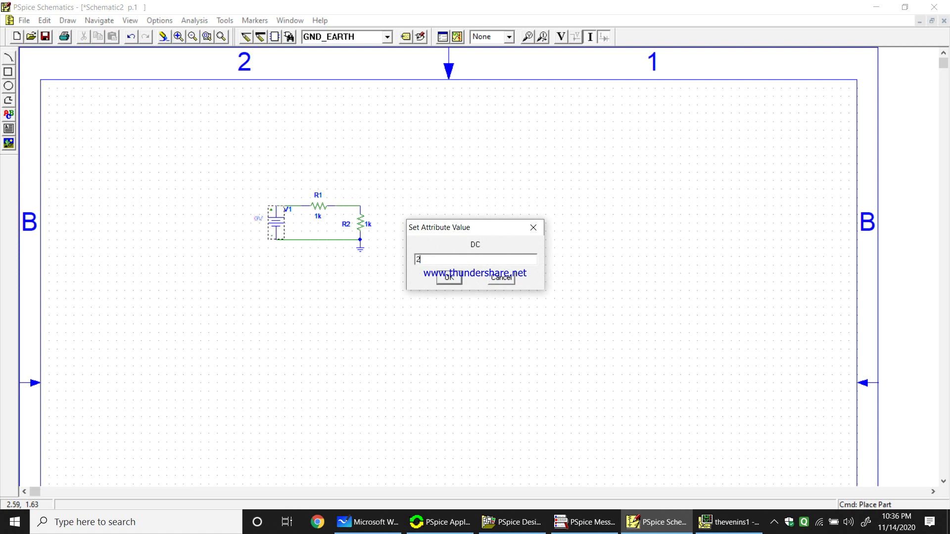
type("5V")
left_click(447, 276)
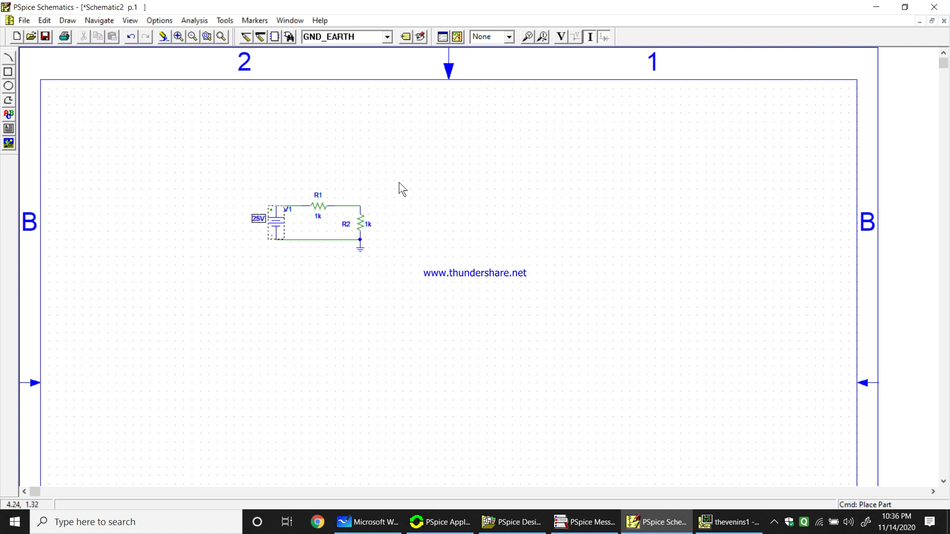
- Set the value of resistor R1 to 20
left_click(179, 36)
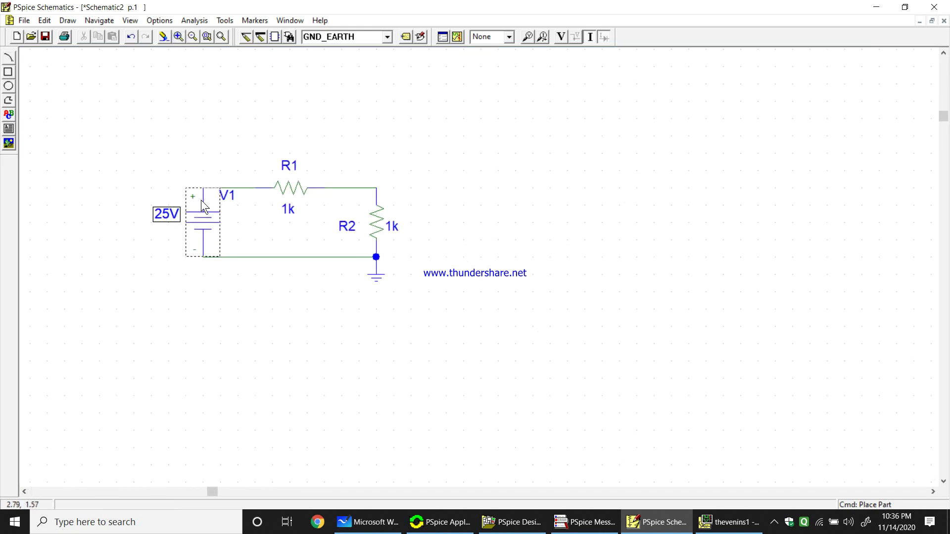
left_click(220, 313)
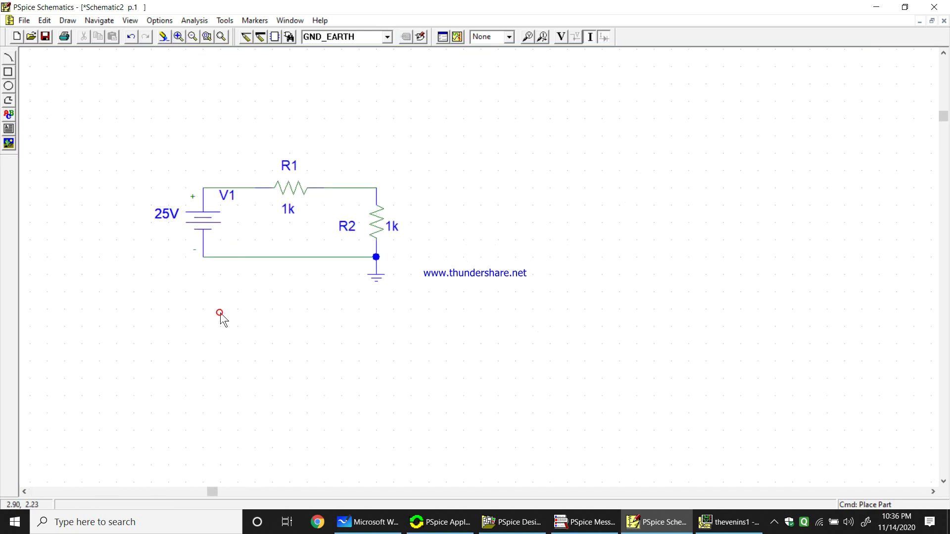
double_click(291, 210)
type("20")
left_click(453, 278)
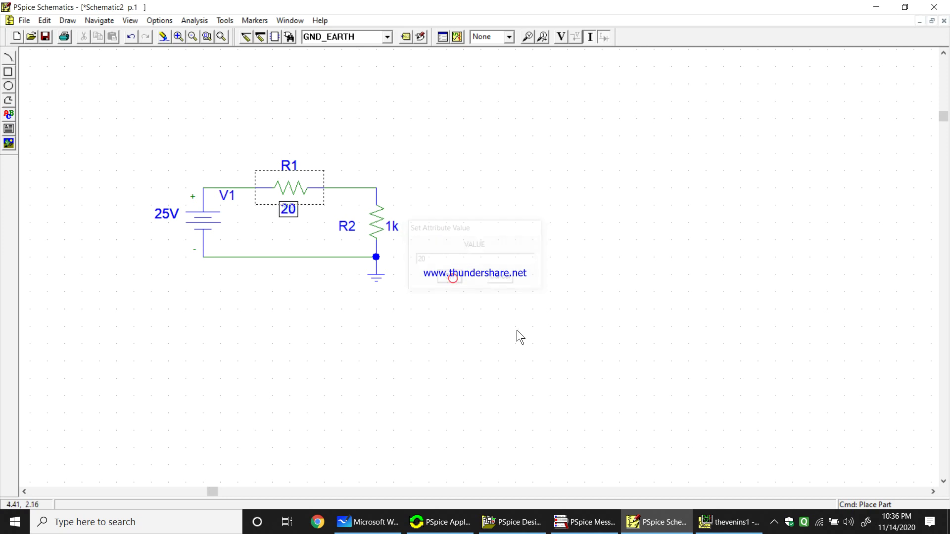
- Check the load resistance on the whiteboard and set the value of resistor R2 to 5
left_click(382, 524)
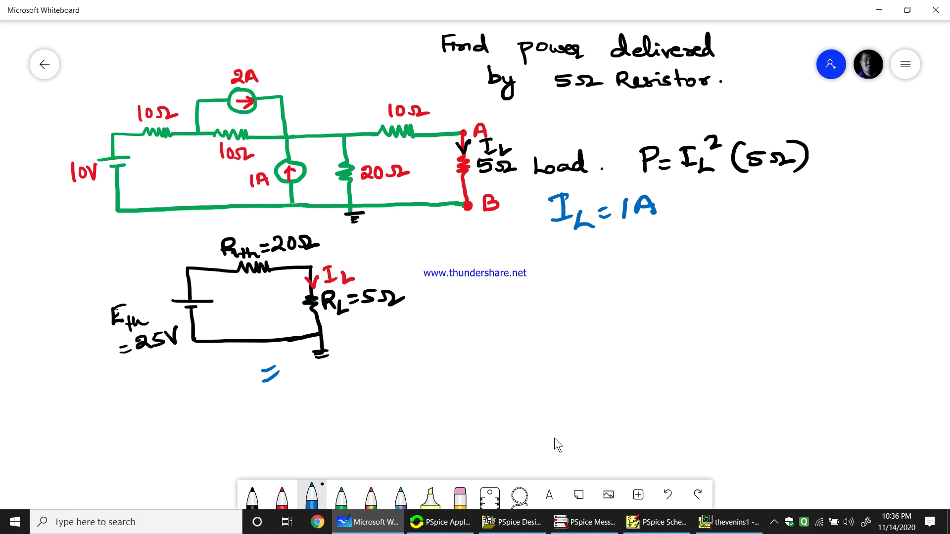
left_click(657, 522)
double_click(395, 227)
type("5")
left_click(456, 277)
left_click(455, 277)
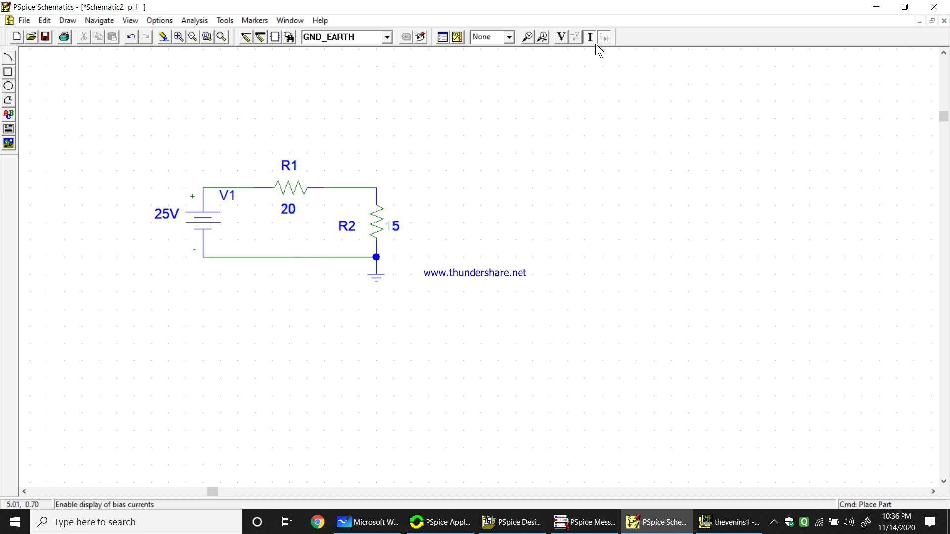
- Save the schematic as thevenins2 in the PSPICE folder
left_click(46, 37)
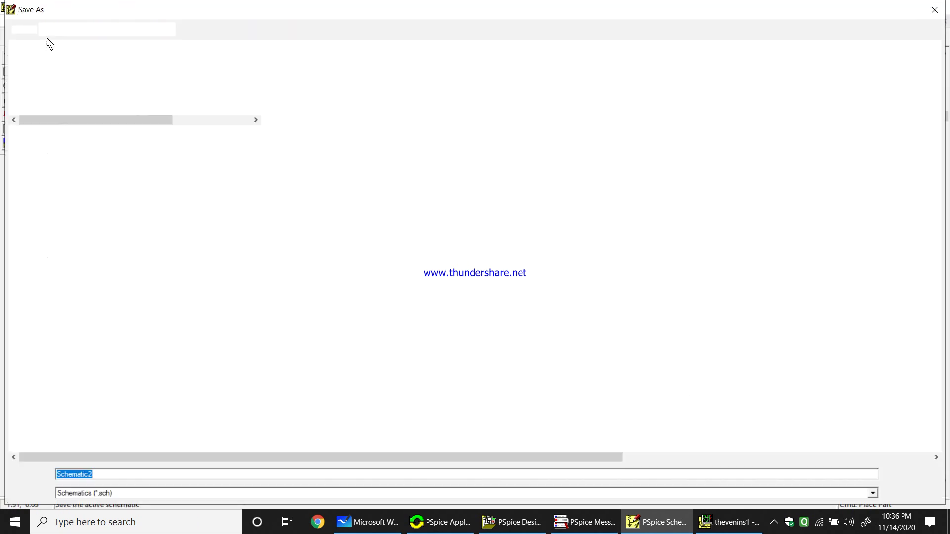
left_click(88, 166)
left_click(113, 475)
key("BackSpace")
type("2")
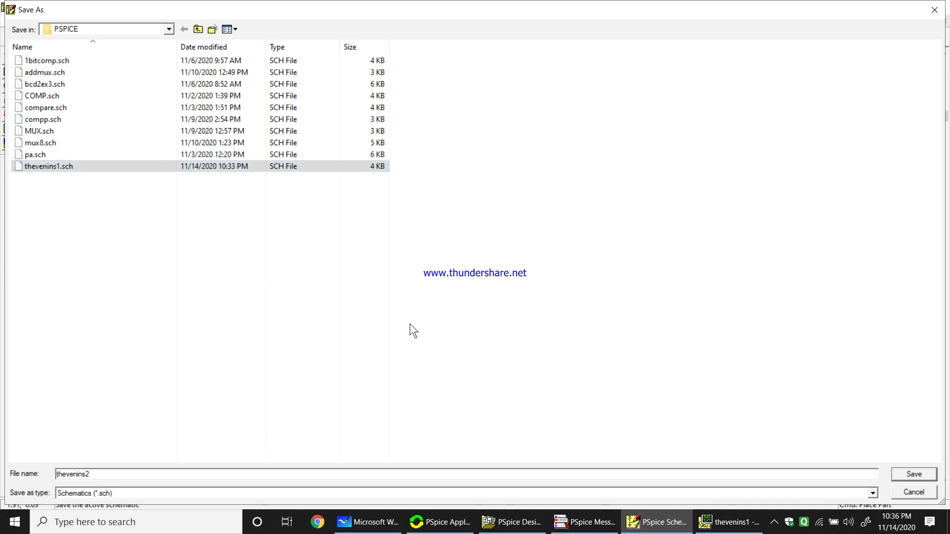
left_click(914, 475)
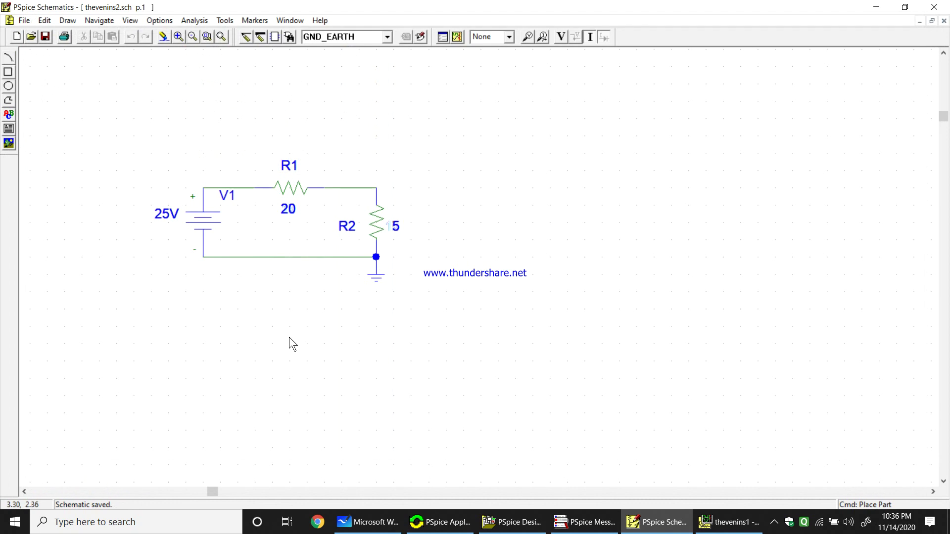
- Simulate the Thevenin circuit and move R2's bias current label clear of the circuit to the right of R2
left_click(459, 35)
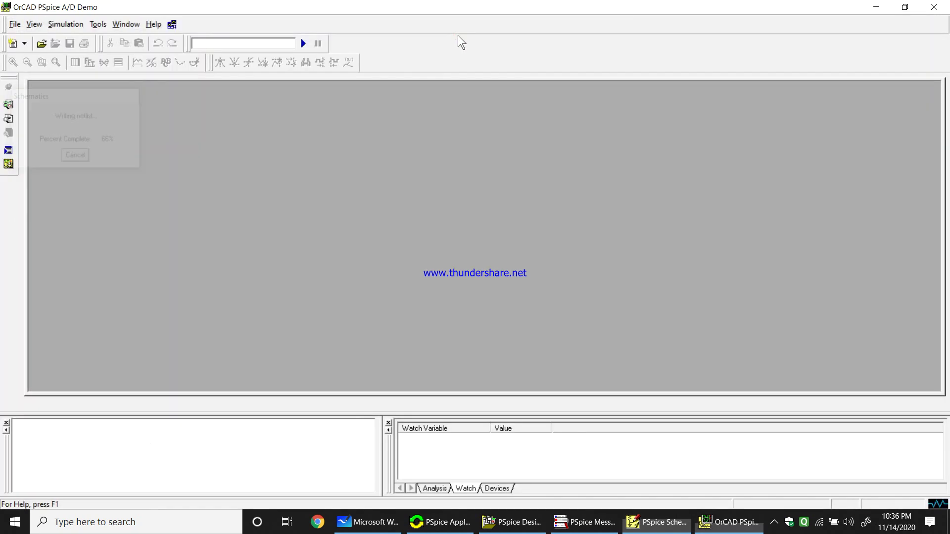
left_click(643, 523)
left_click(400, 202)
left_click_drag(494, 193, 495, 193)
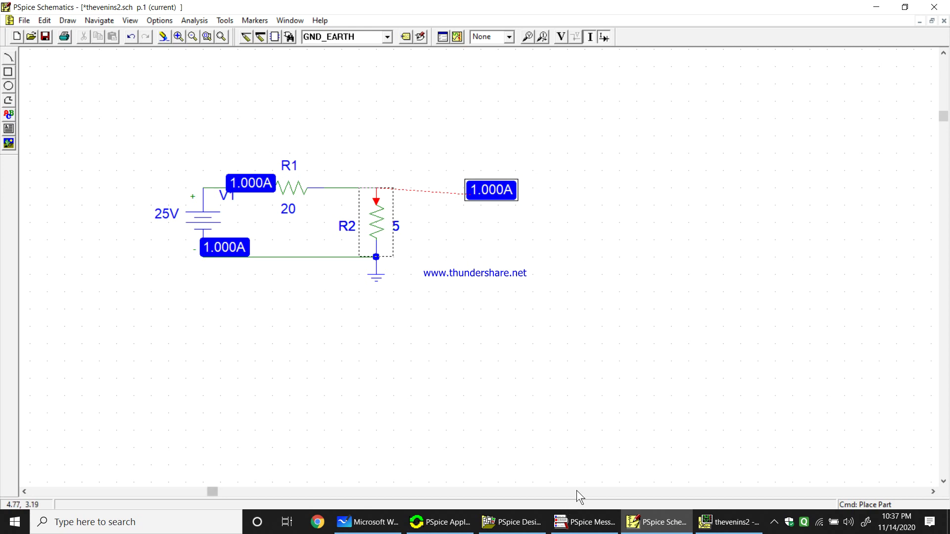
- Open the schematic thevenins1.sch to compare the load current through its 5Ω resistor
left_click(22, 20)
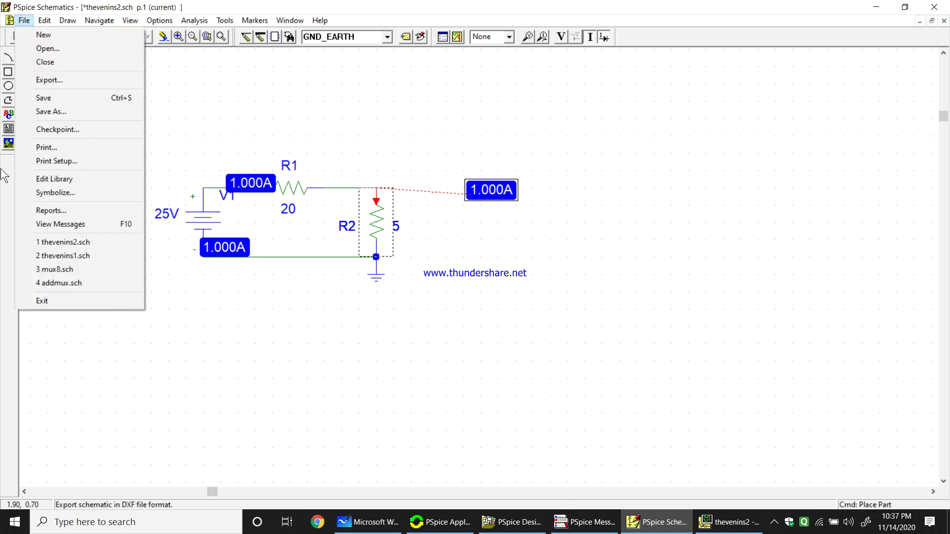
left_click(44, 48)
left_click(34, 165)
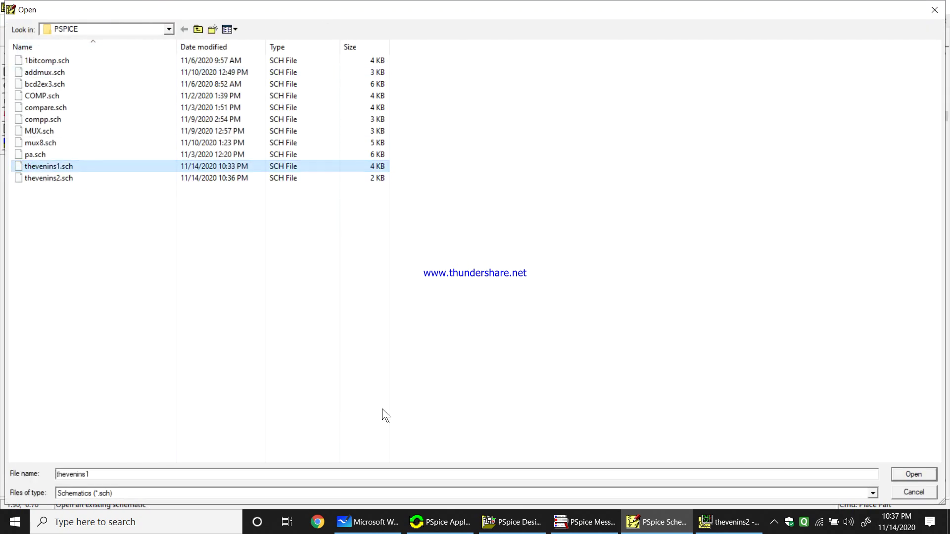
left_click(908, 473)
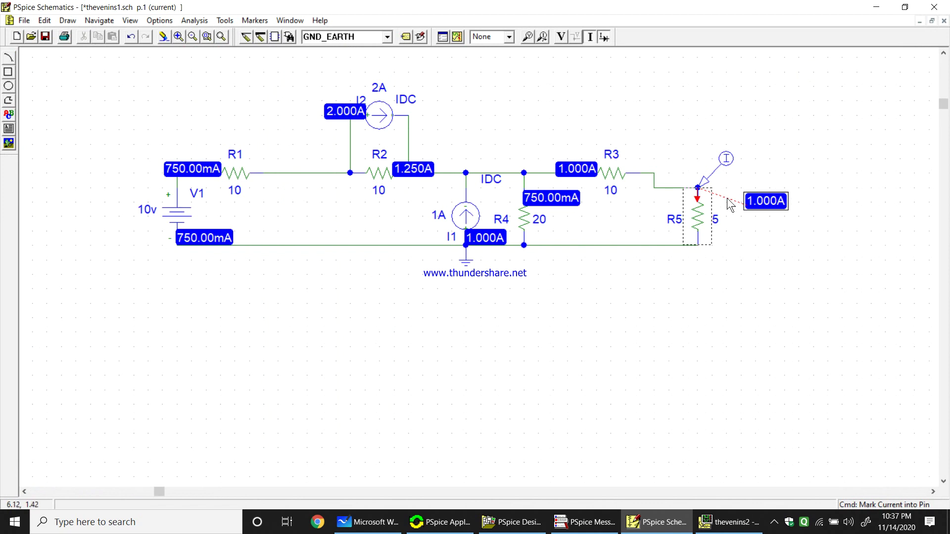
- Reopen the schematic thevenins2.sch to compare its load current with the original circuit
left_click(23, 20)
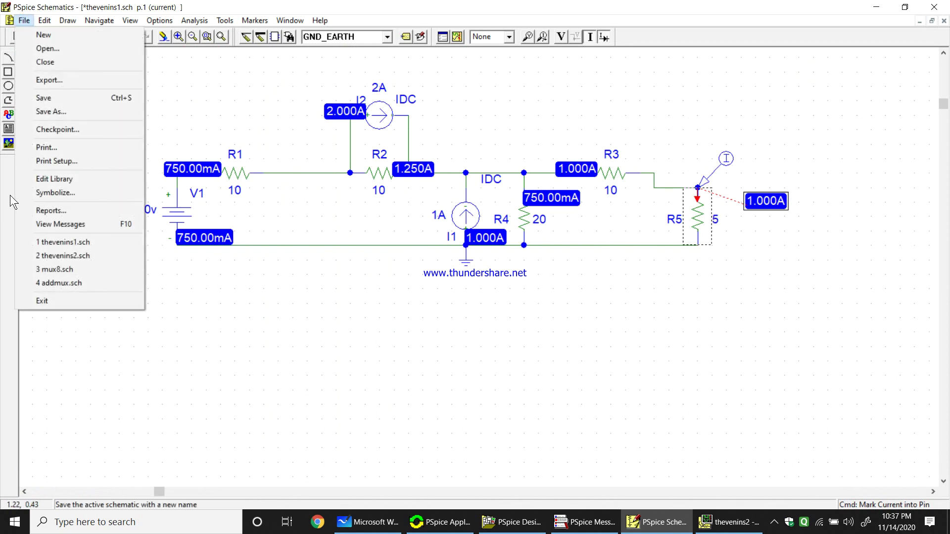
left_click(47, 48)
left_click(50, 176)
left_click(50, 176)
left_click(910, 474)
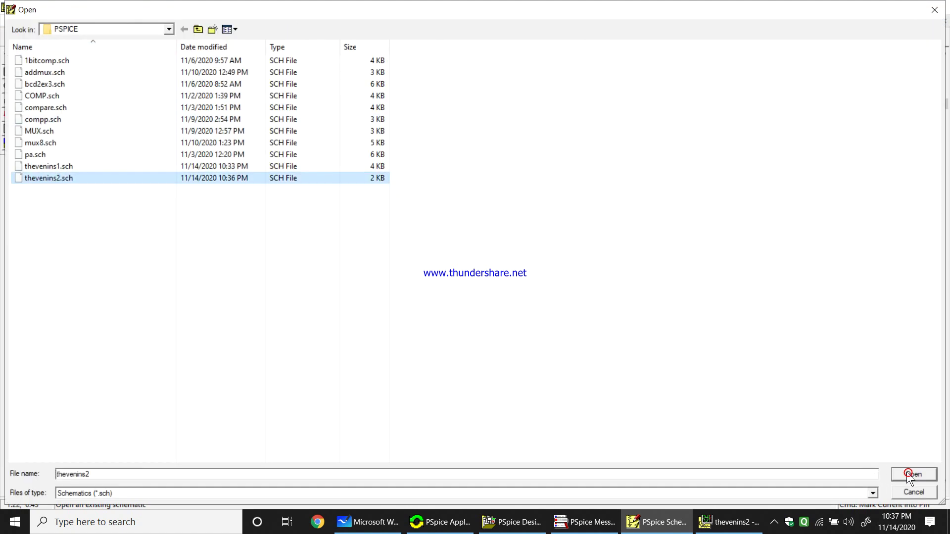
left_click(925, 490)
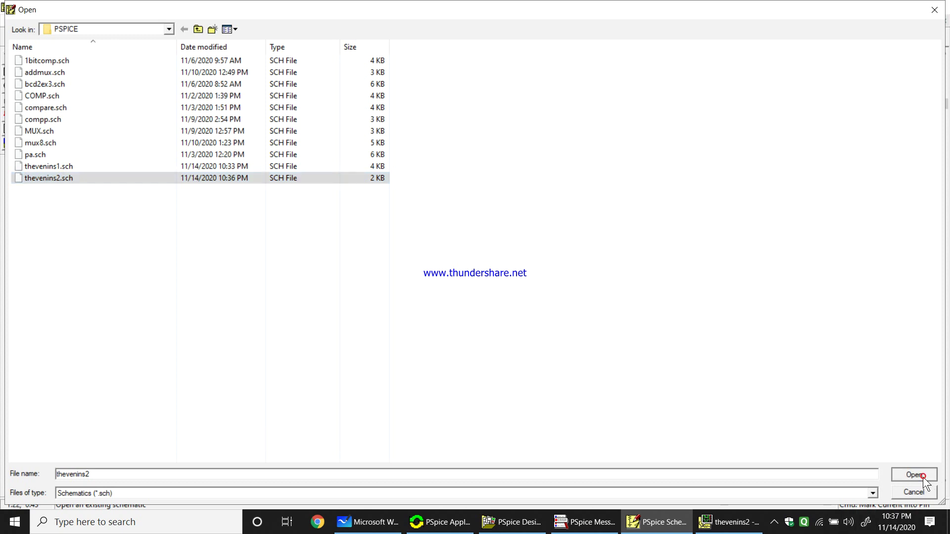